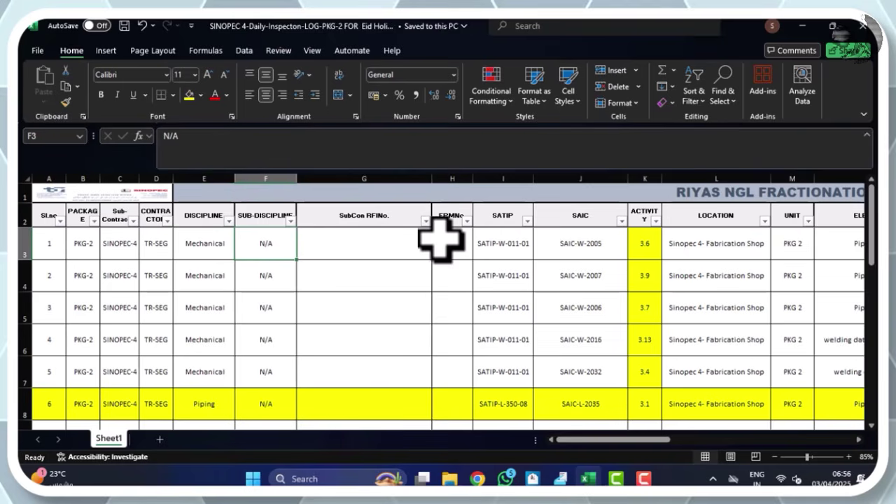
- Review the first log entry's fields from serial number through package, subcontractor, contractor, discipline, SATIP, SAIC and activity
scroll(441, 240, right, 3)
click(356, 240)
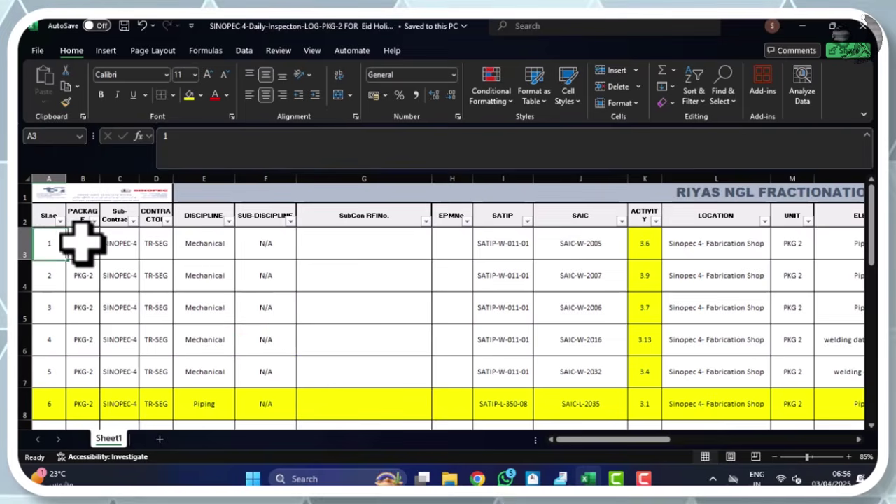
click(90, 240)
click(129, 249)
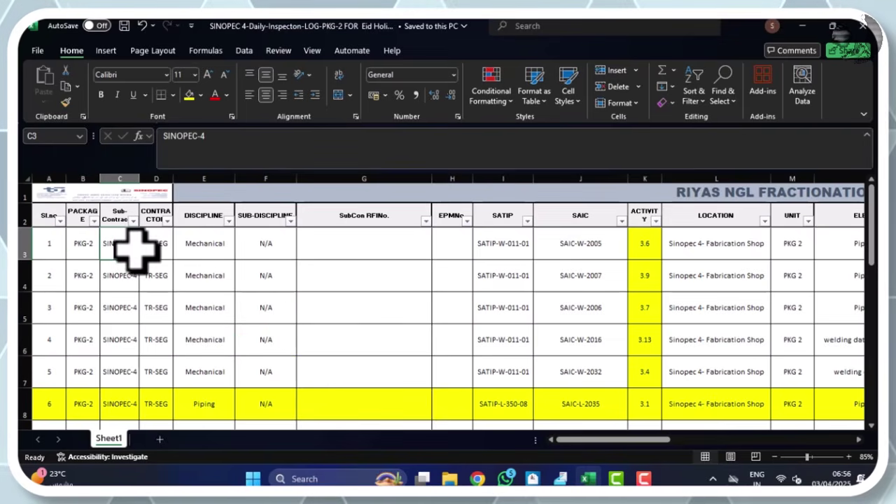
click(163, 249)
click(217, 249)
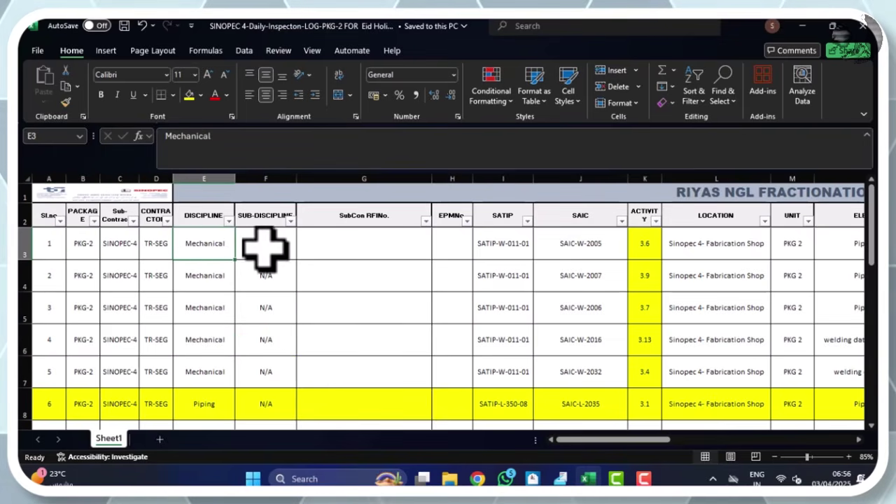
click(268, 245)
click(518, 241)
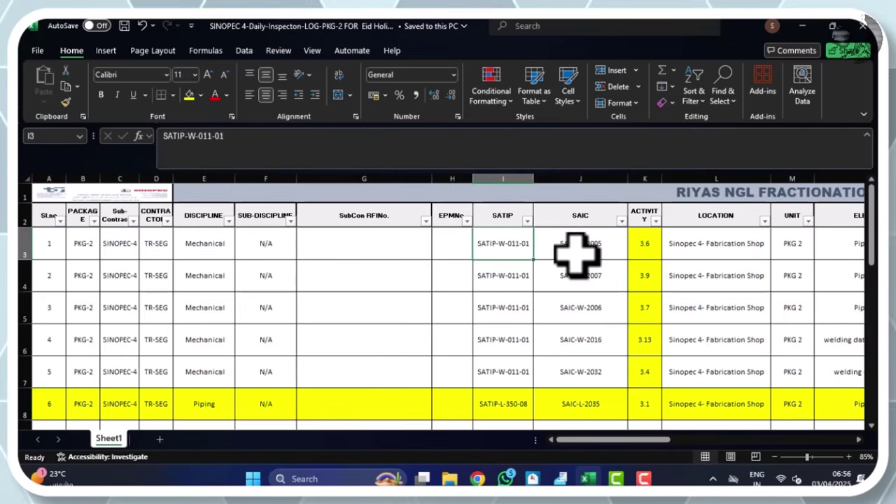
click(578, 252)
click(643, 247)
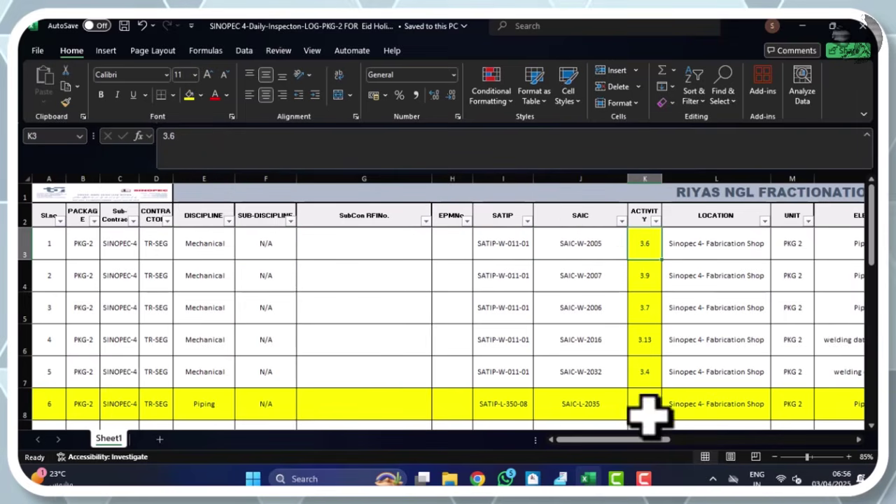
- Review the first log entry's location, unit, element, RFI description, date and time
drag(644, 448, 698, 440)
click(354, 241)
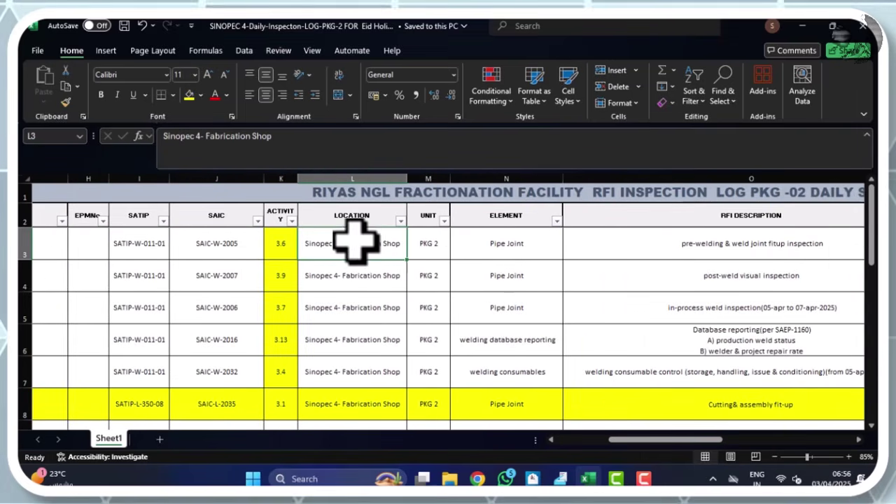
click(424, 246)
click(483, 252)
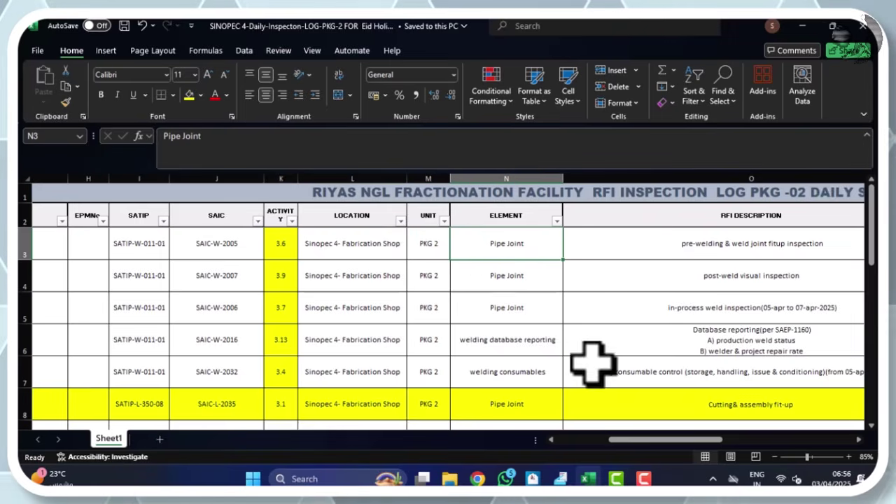
drag(621, 441, 669, 447)
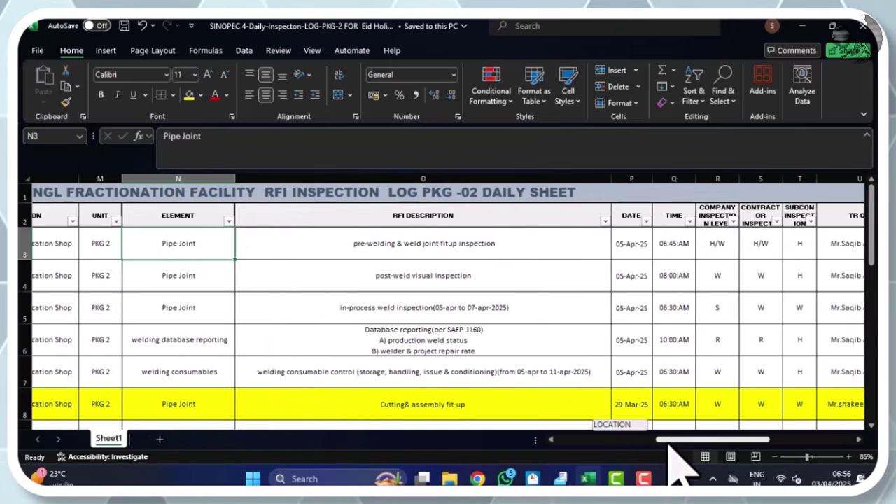
click(378, 242)
click(630, 244)
click(676, 244)
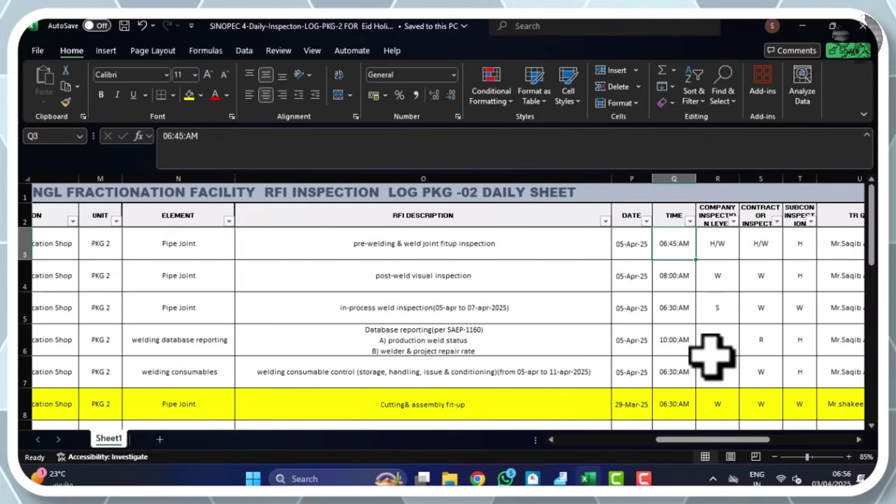
- Review the first log entry's inspection levels, the TR QC, SUB-CON QC, PID and PMT fields, and the remaining log columns
drag(702, 441, 737, 442)
drag(474, 247, 563, 246)
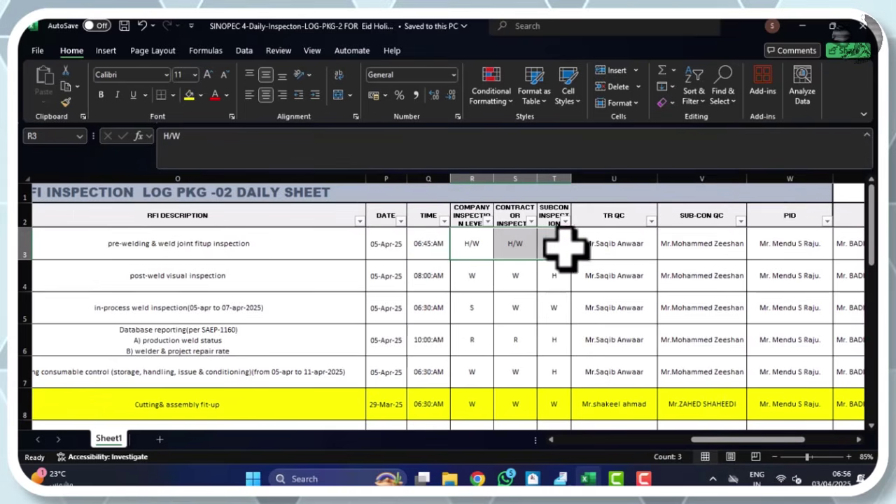
click(609, 247)
drag(620, 223, 623, 248)
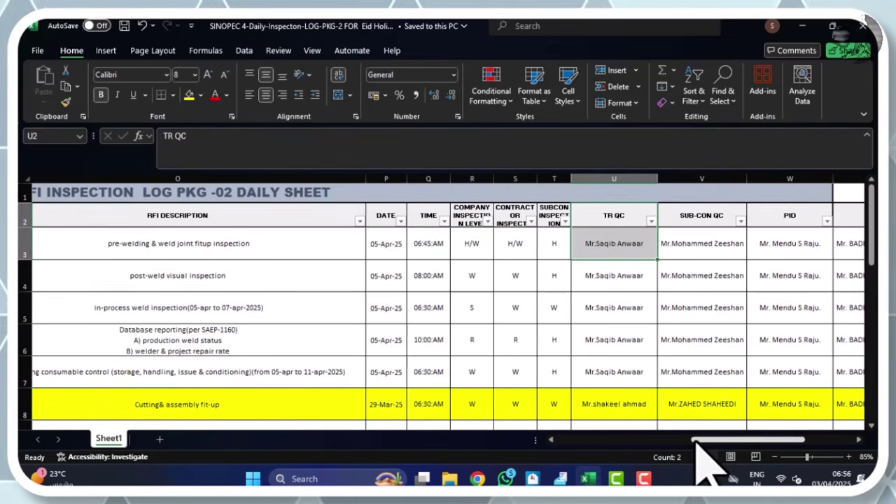
drag(707, 441, 733, 441)
drag(511, 214, 516, 247)
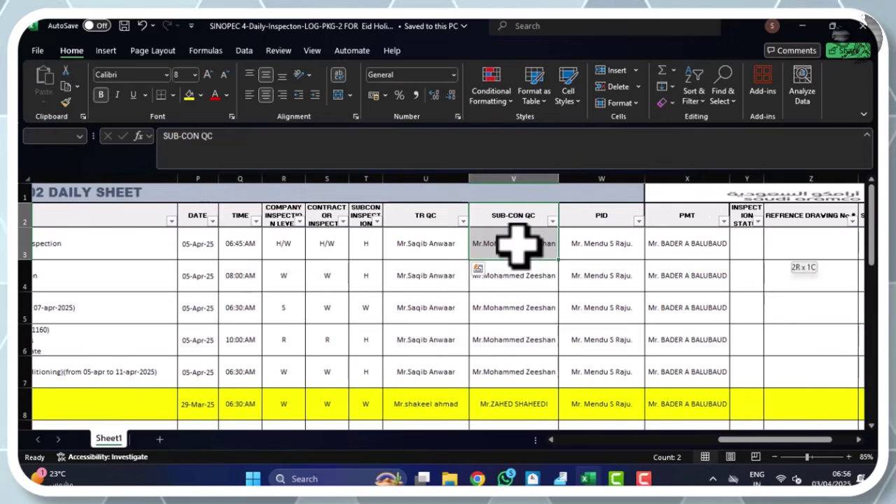
drag(610, 220, 625, 246)
drag(687, 220, 694, 247)
drag(735, 439, 758, 439)
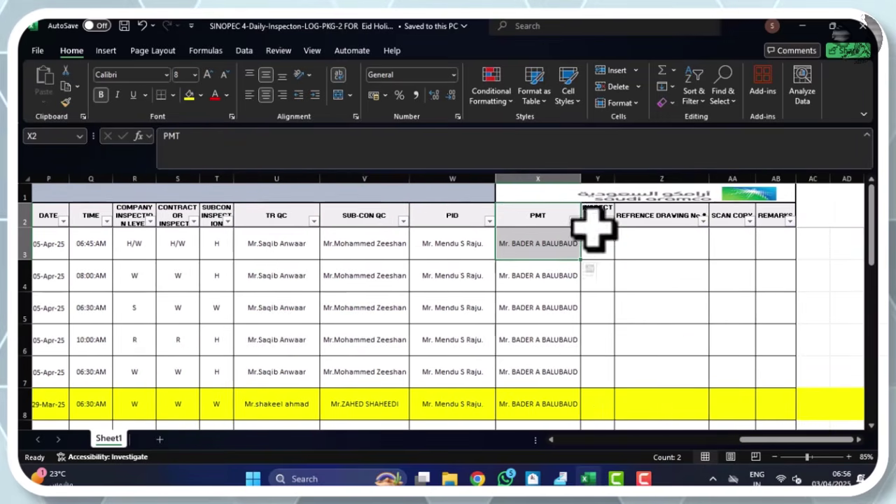
drag(599, 191, 624, 202)
click(695, 296)
drag(764, 440, 426, 410)
- Switch to Chrome, open the Tecnicas Reunidas login page and sign in with the prefilled account credentials
click(210, 311)
click(378, 343)
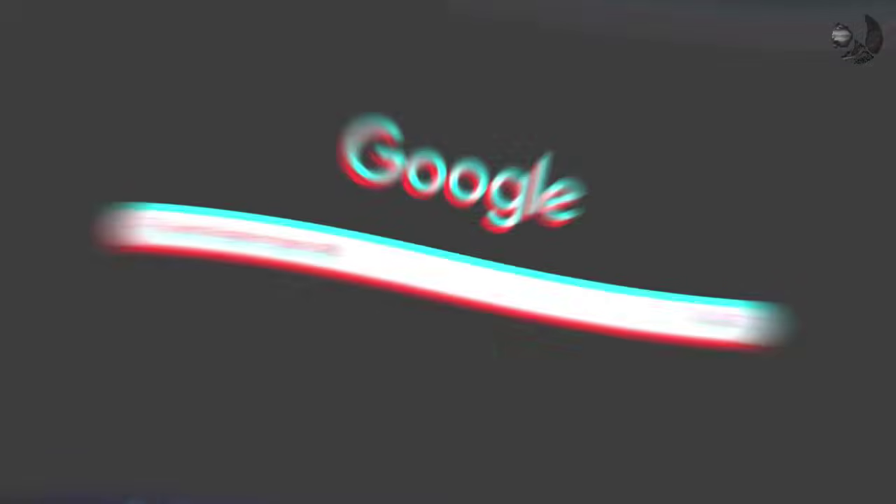
click(70, 74)
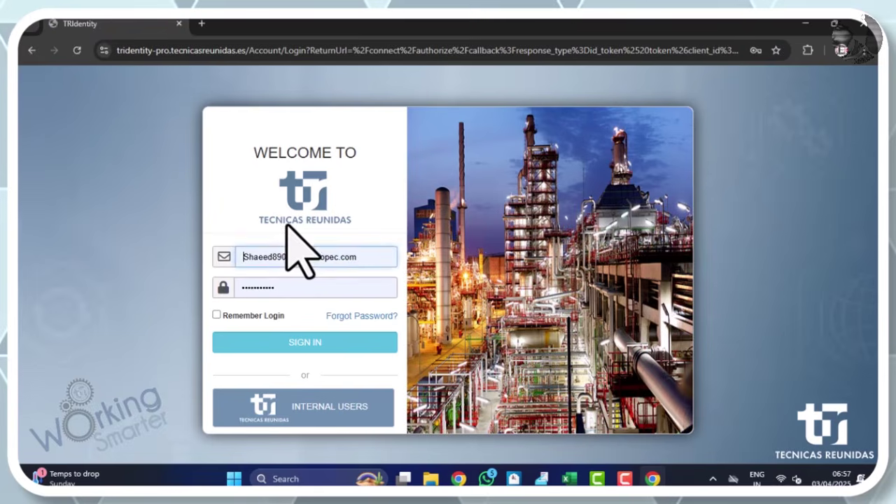
click(313, 347)
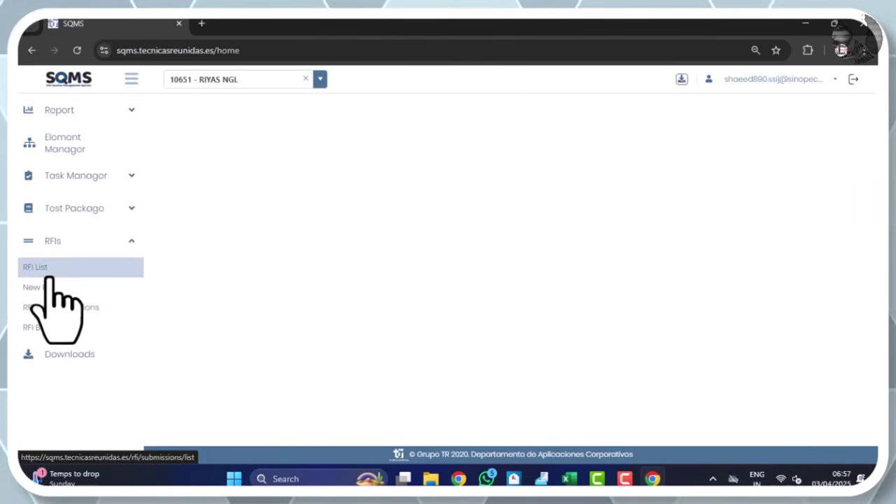
- Open the RFI List for the RIYAS NGL project and look through the submitted RFIs
click(47, 270)
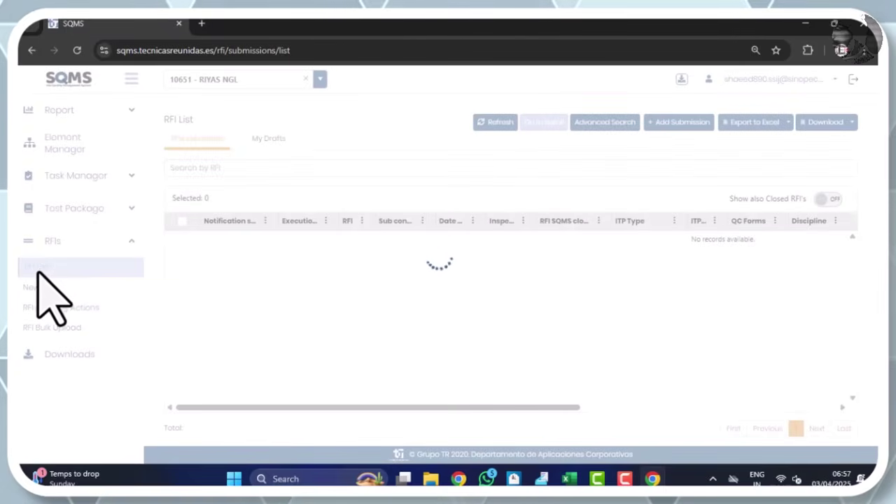
scroll(214, 308, down, 5)
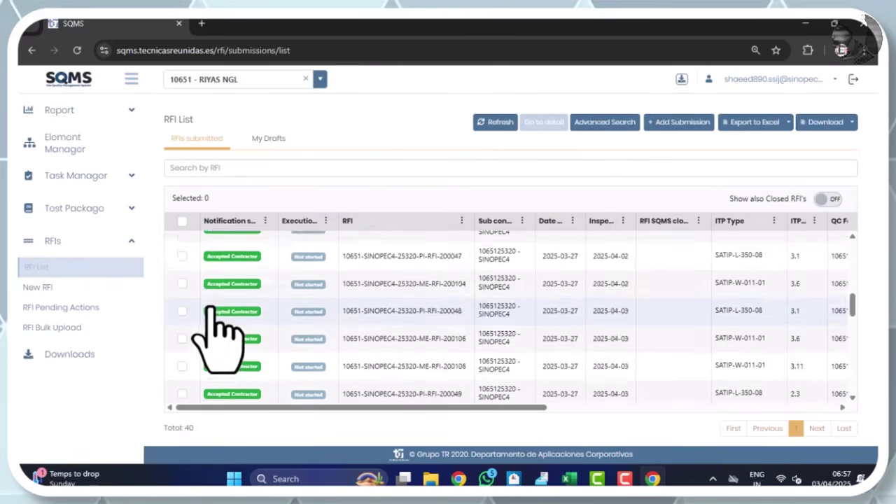
scroll(214, 308, up, 5)
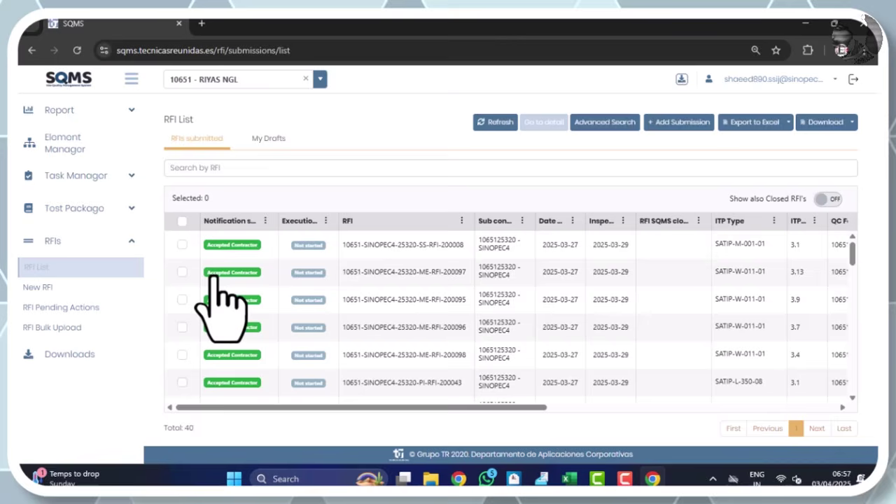
- Start a new RFI and set its subcontractor to SINOPEC4
click(47, 294)
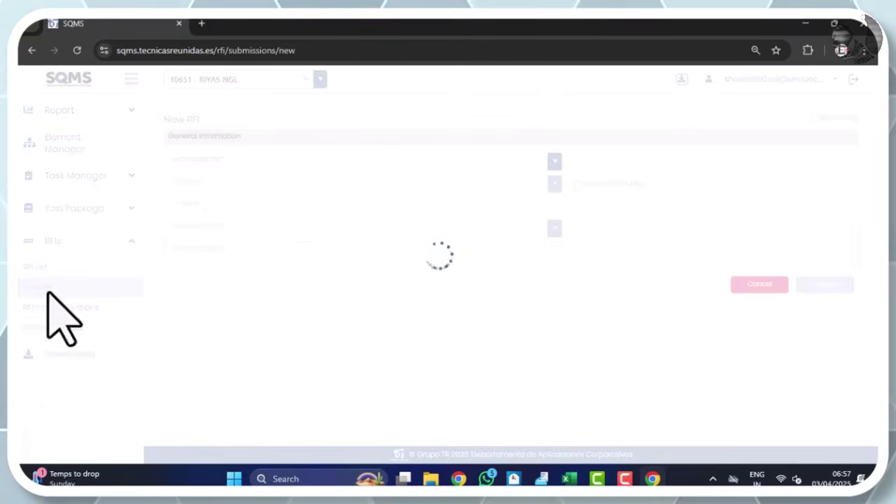
click(359, 168)
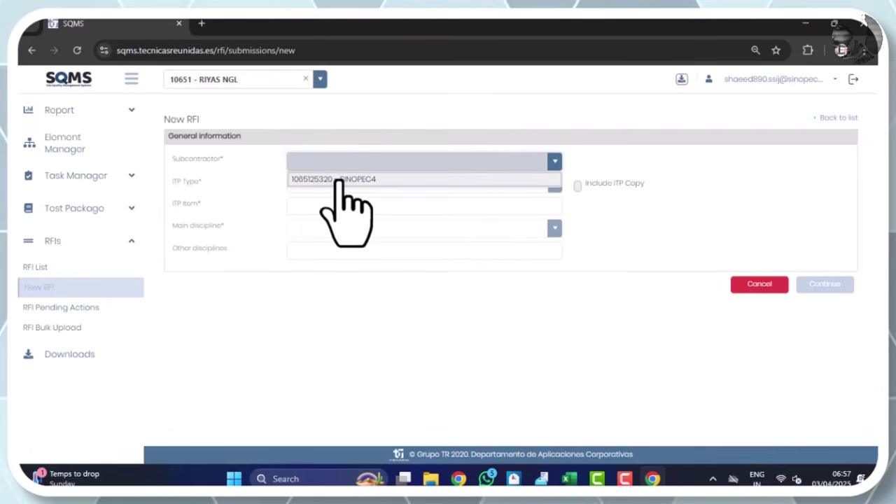
click(342, 178)
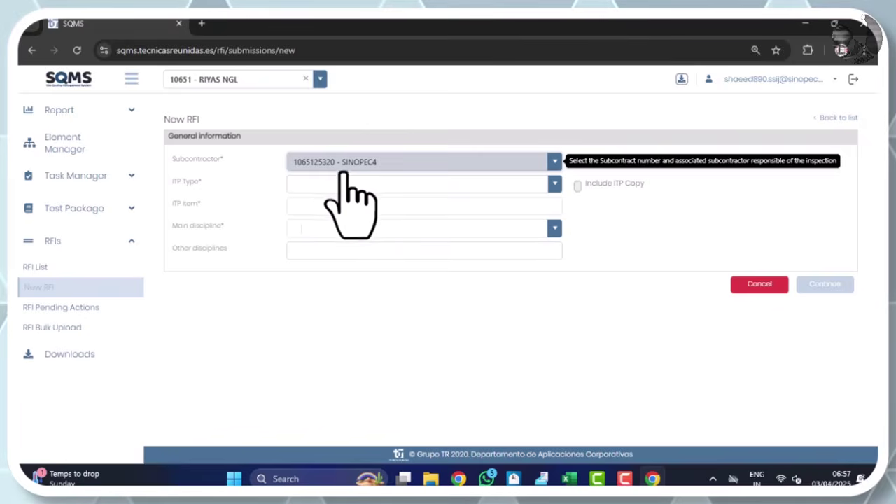
- Switch to the Excel inspection log and examine the SATIP codes of the first five entries for the ITP type
click(296, 184)
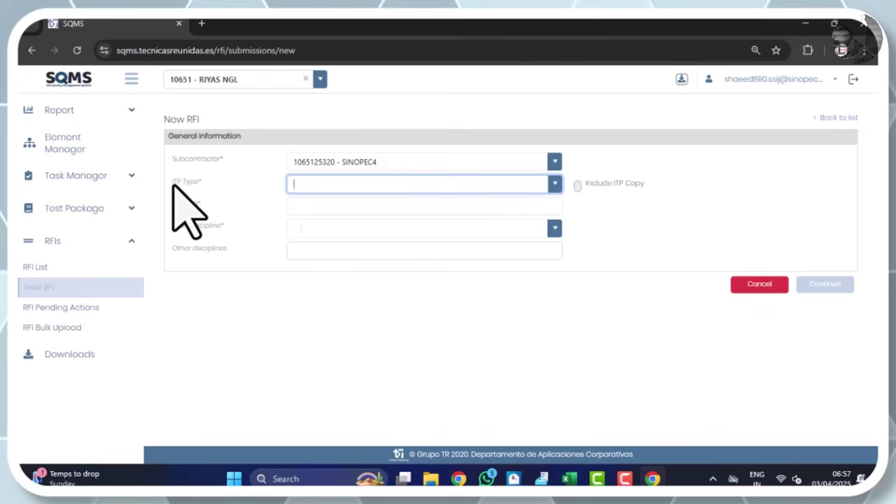
key(alt+Tab)
click(500, 242)
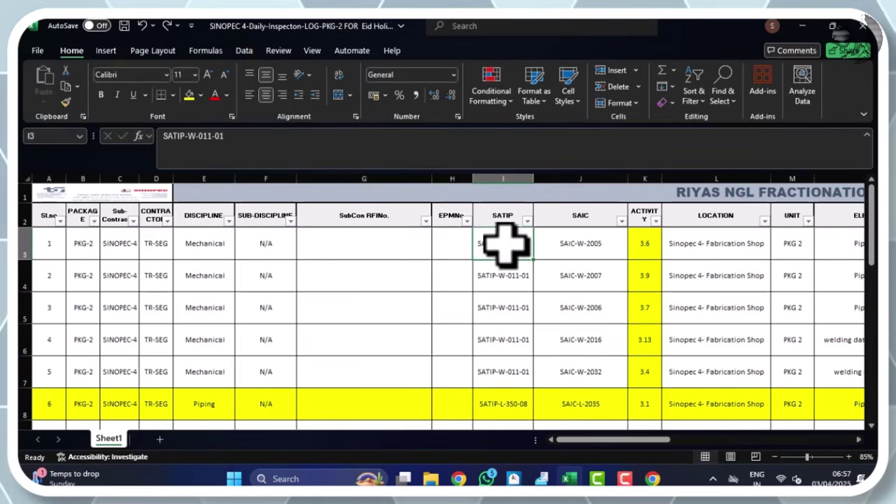
click(498, 223)
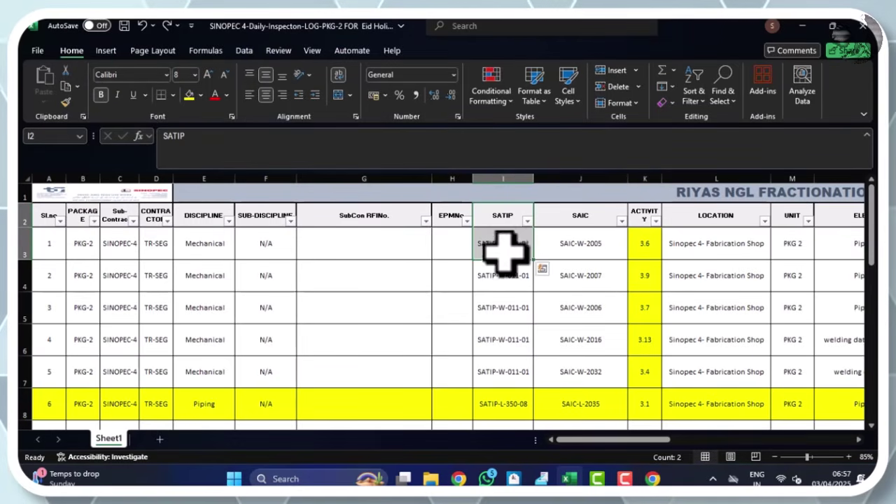
click(501, 246)
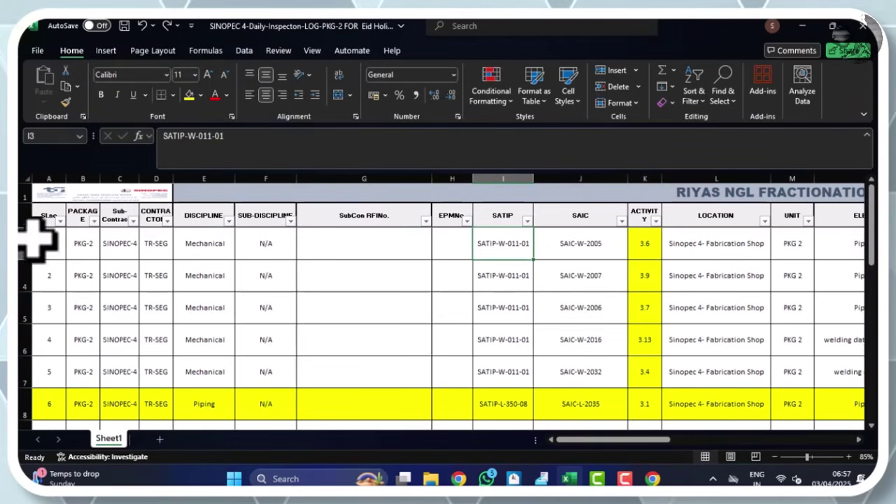
click(483, 288)
click(496, 317)
click(496, 340)
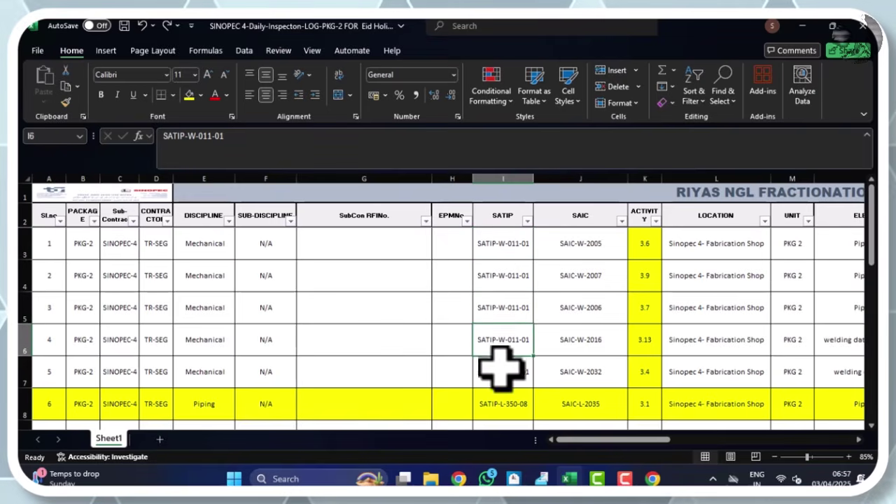
click(500, 366)
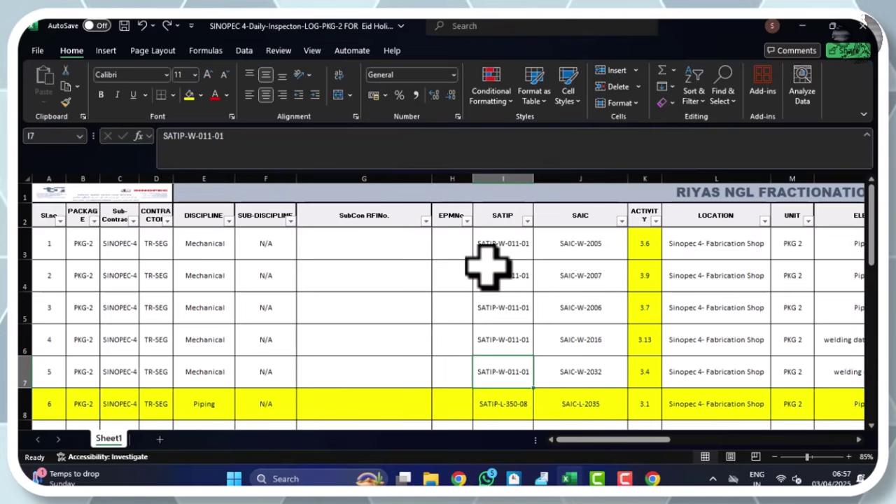
- Copy the first log entry's SATIP code, set the new RFI's ITP type to SATIP-W-011-01 - rev00 - Welding of On-Plot Piping, and include the ITP copy
click(505, 239)
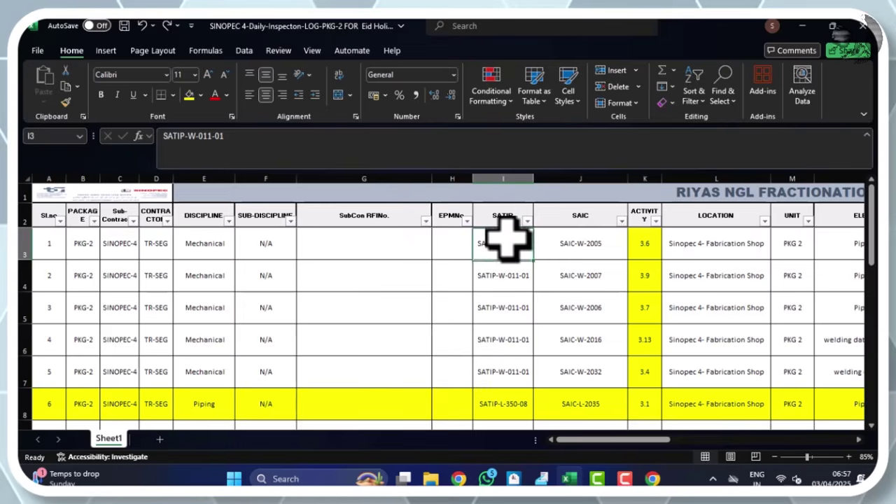
key(alt+Tab)
text(SATIP-W-011-01)
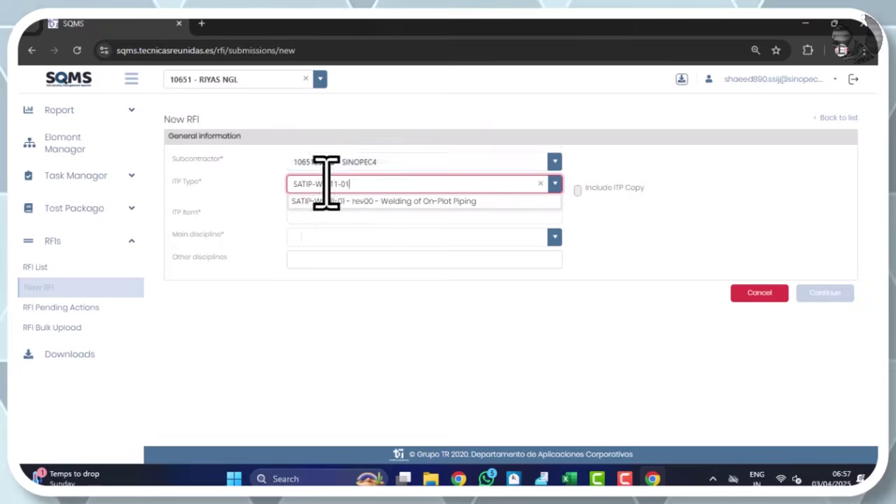
click(324, 201)
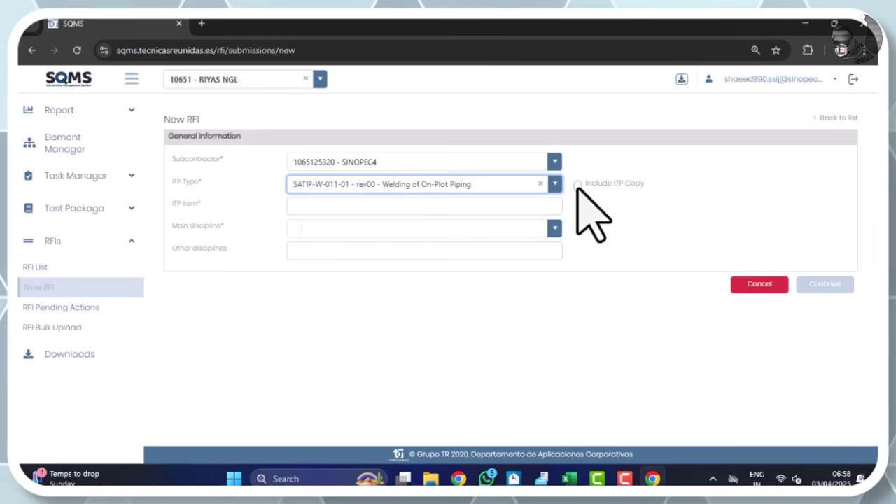
click(577, 184)
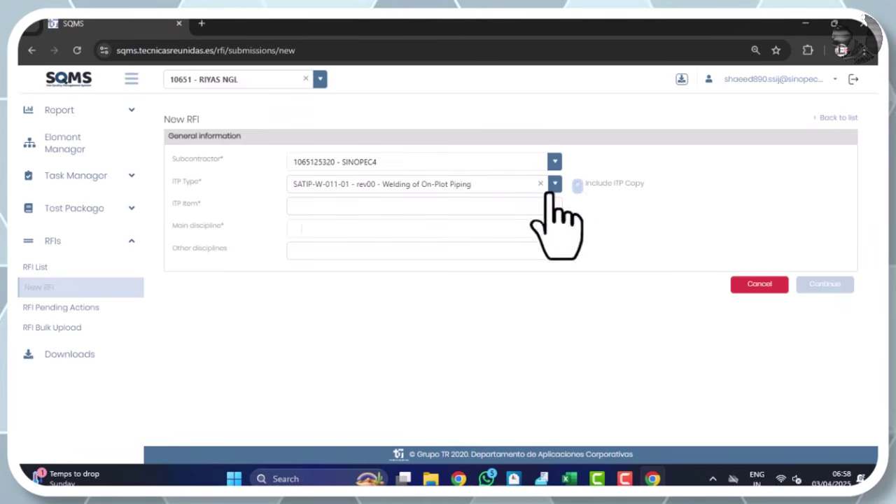
- Copy the first log entry's activity number and set the RFI's ITP item to 3.6 - Pre-Welding & Weld Joint Fit-Up Inspection
click(310, 204)
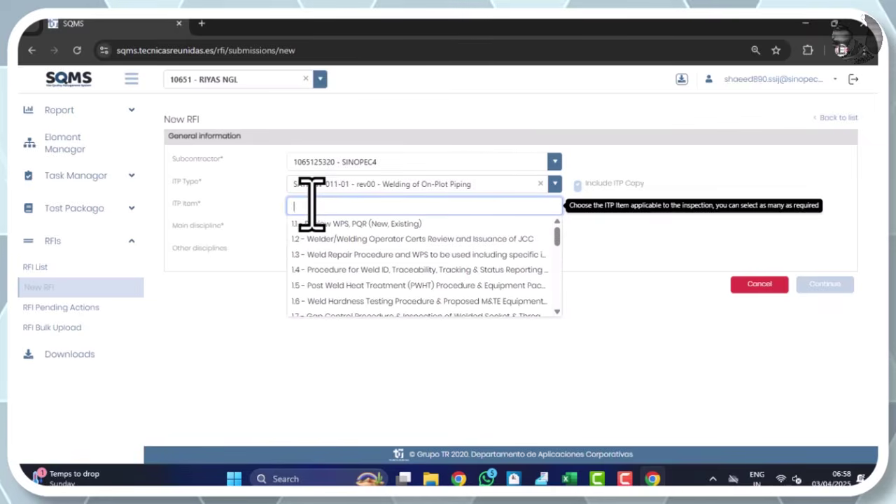
key(alt+Tab)
key(alt+Tab)
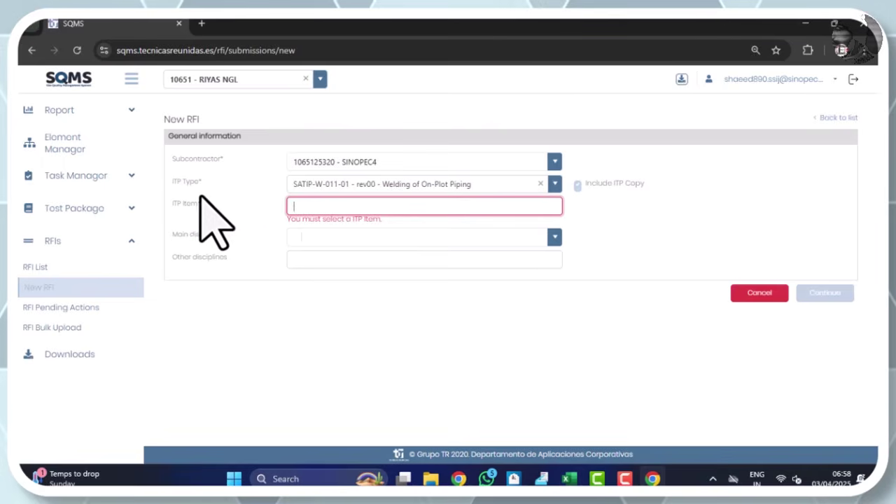
key(alt+Tab)
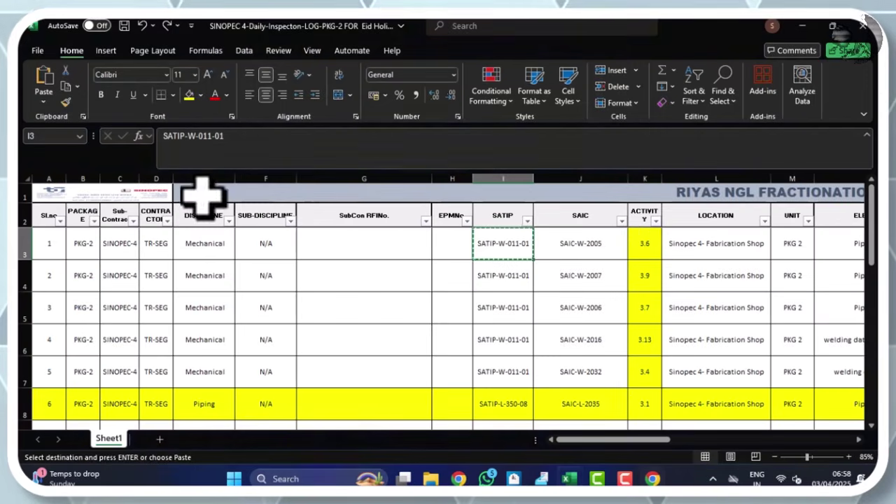
click(649, 246)
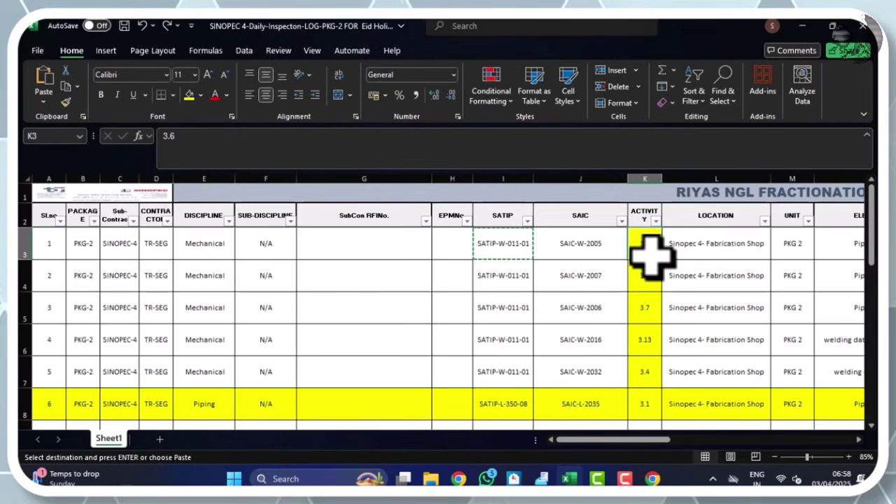
key(ctrl+c)
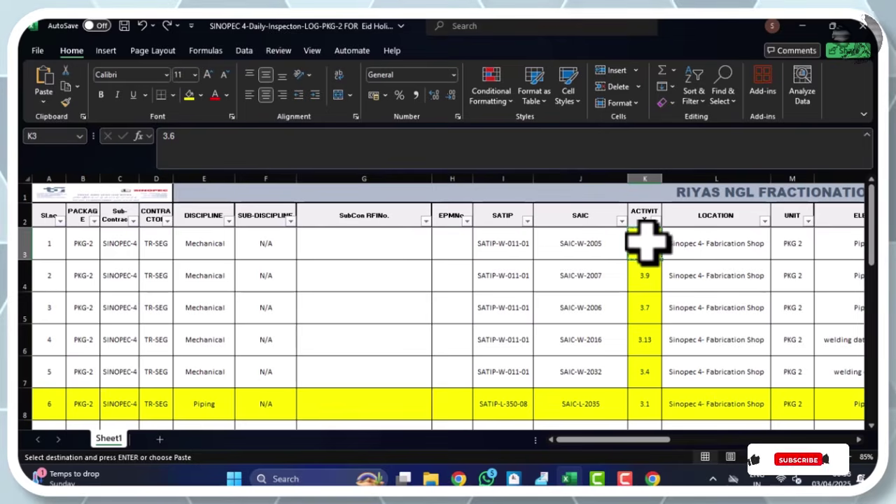
key(alt+Tab)
key(ctrl+v)
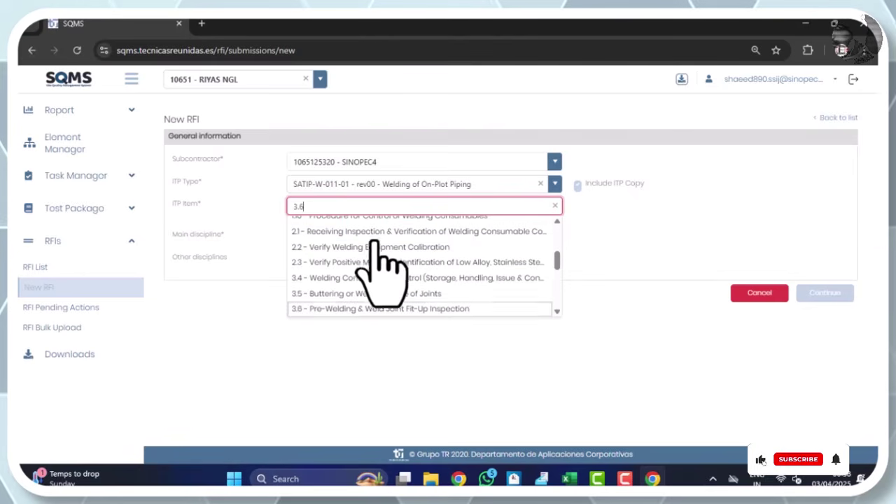
click(327, 309)
- Look up the first entry's discipline in the Excel inspection log and return to the new RFI form
key(alt+Tab)
drag(595, 439, 392, 400)
click(662, 244)
key(alt+Tab)
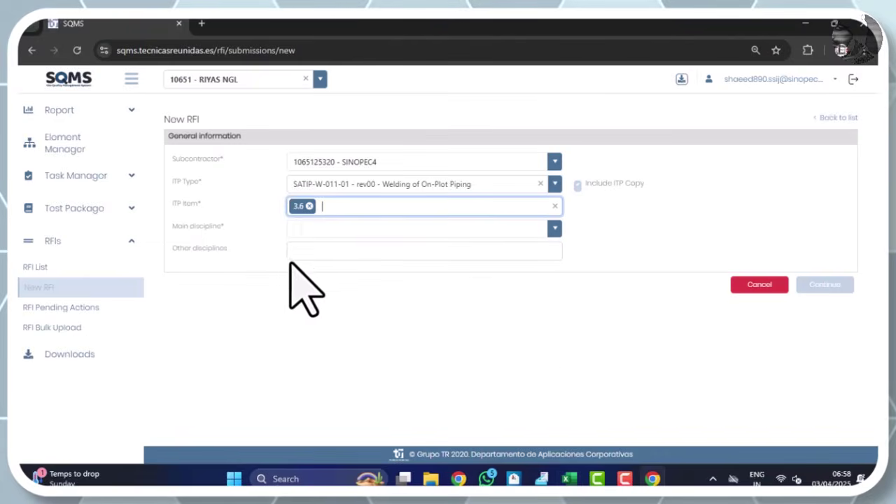
click(308, 229)
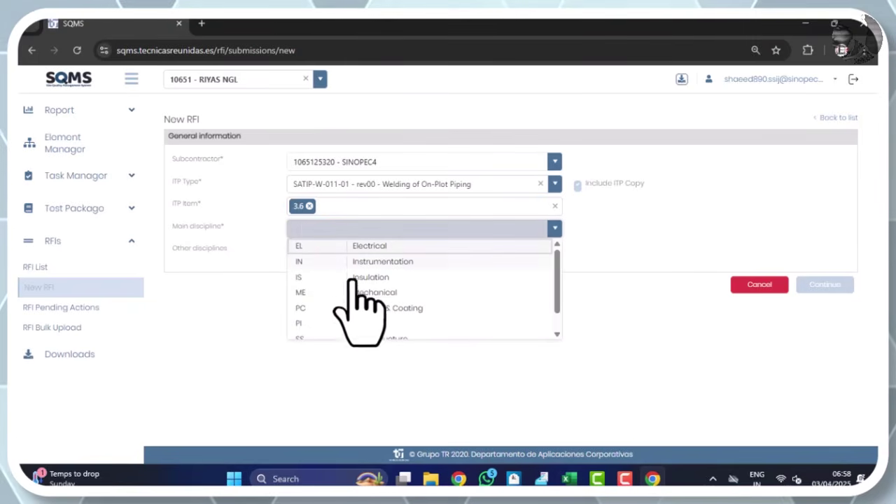
key(alt+Tab)
click(198, 241)
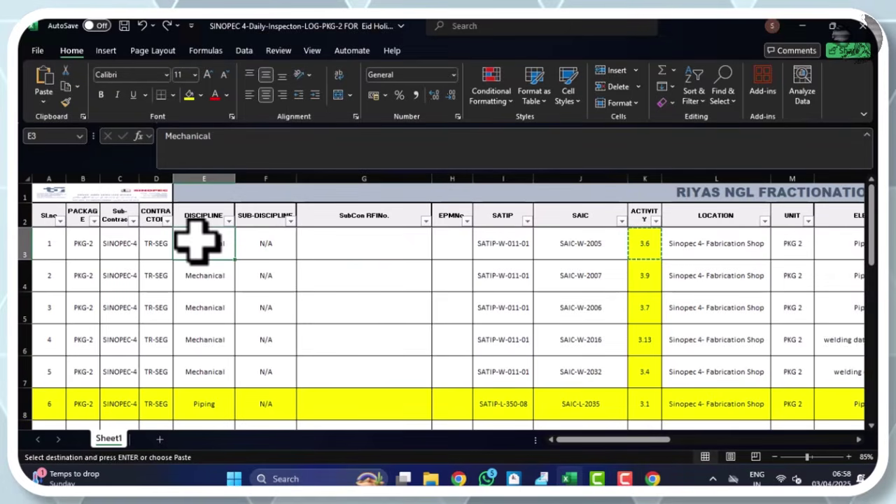
key(alt+Tab)
click(420, 207)
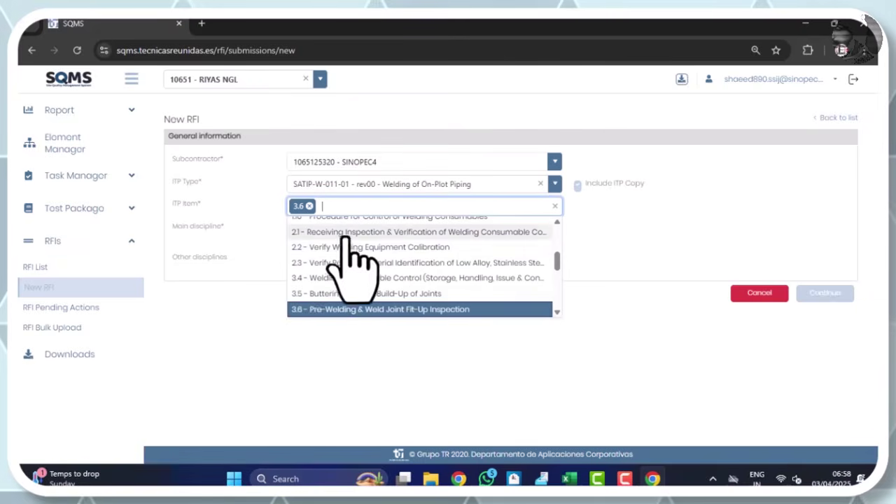
click(314, 309)
click(325, 205)
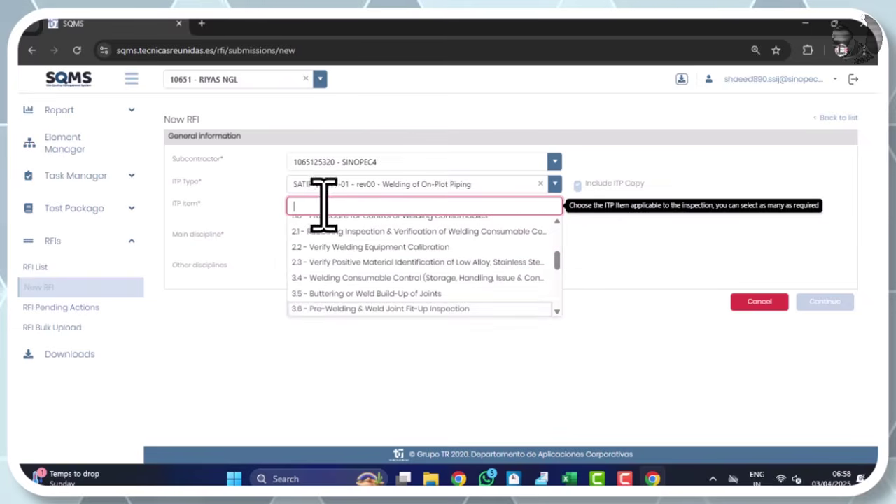
click(315, 310)
- Set the RFI's main discipline to ME Mechanical and continue to the detailed form
click(330, 229)
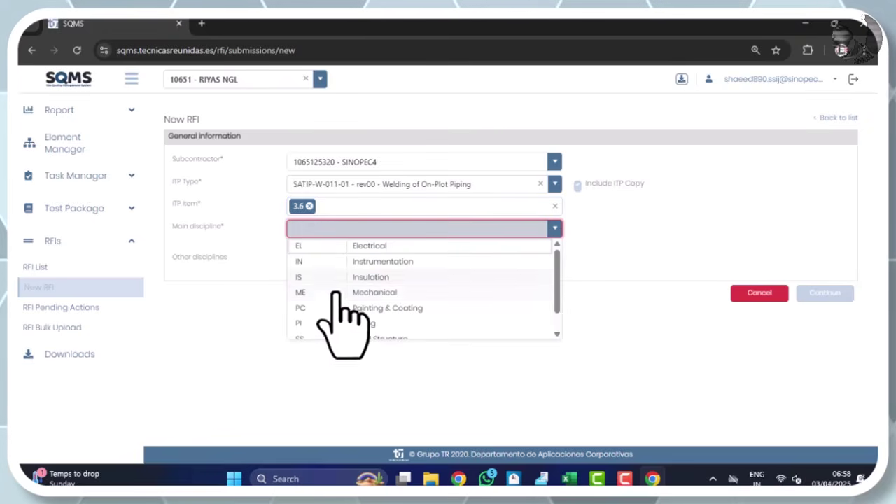
click(338, 293)
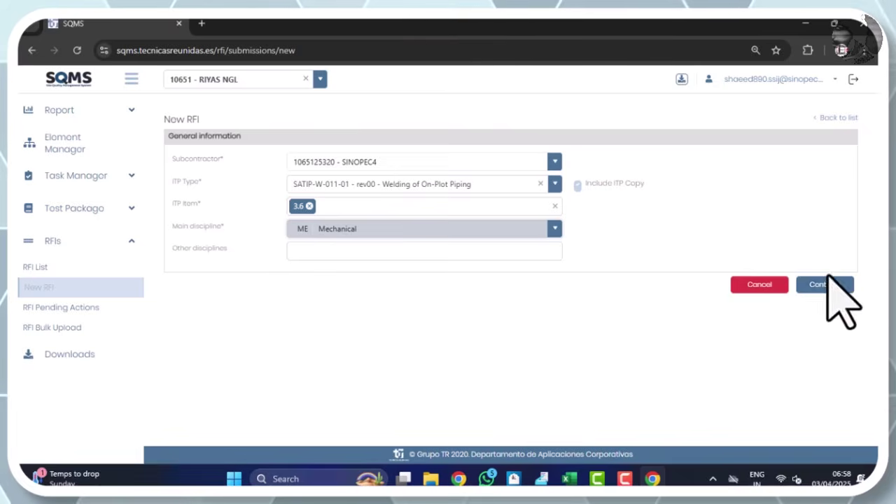
click(825, 284)
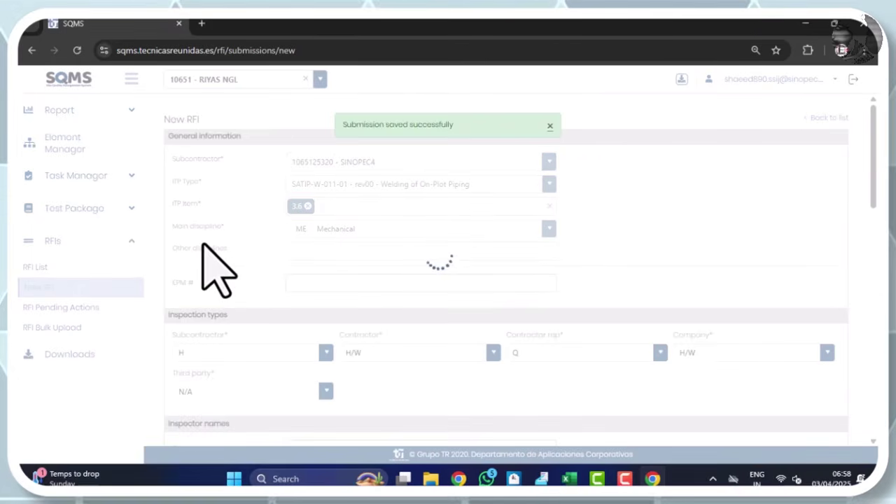
- In the Excel log, clear the first entry's company, contractor and subcontractor inspection levels
scroll(204, 247, down, 2)
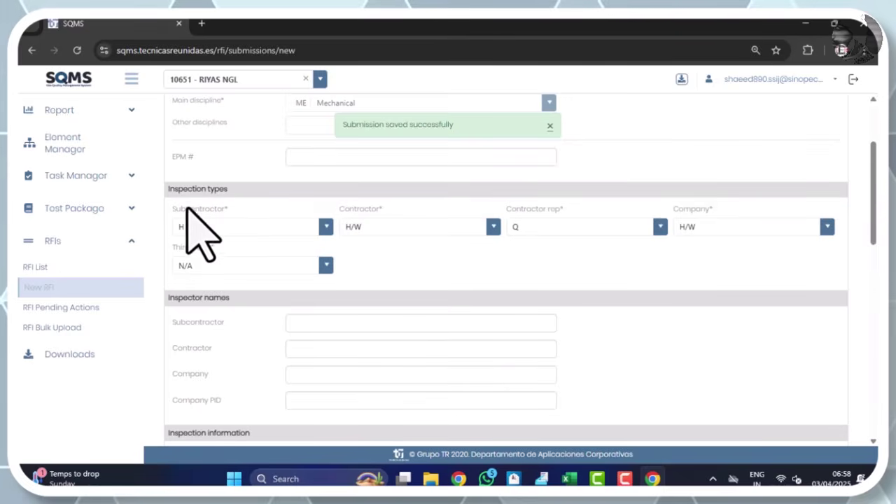
key(alt+Tab)
drag(626, 440, 770, 439)
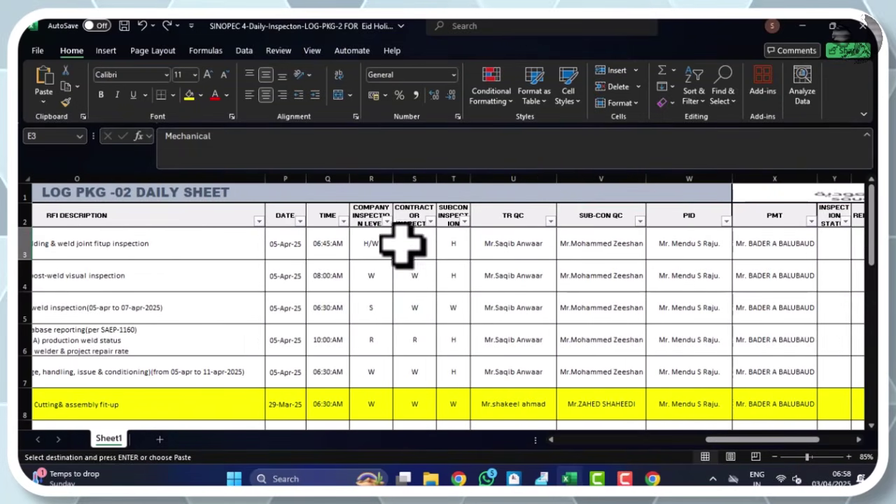
drag(378, 239, 455, 242)
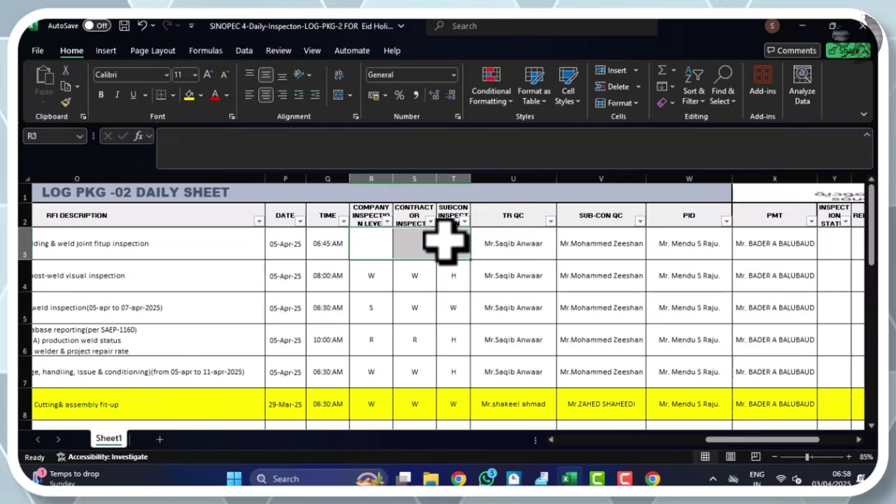
- Check the RFI's subcontractor inspection type and enter H as the first log entry's subcontractor inspection level
key(alt+Tab)
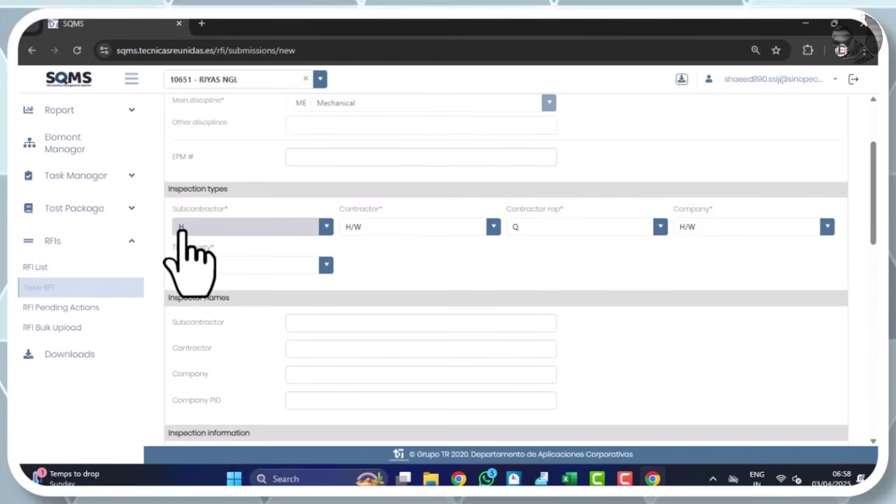
key(alt+Tab)
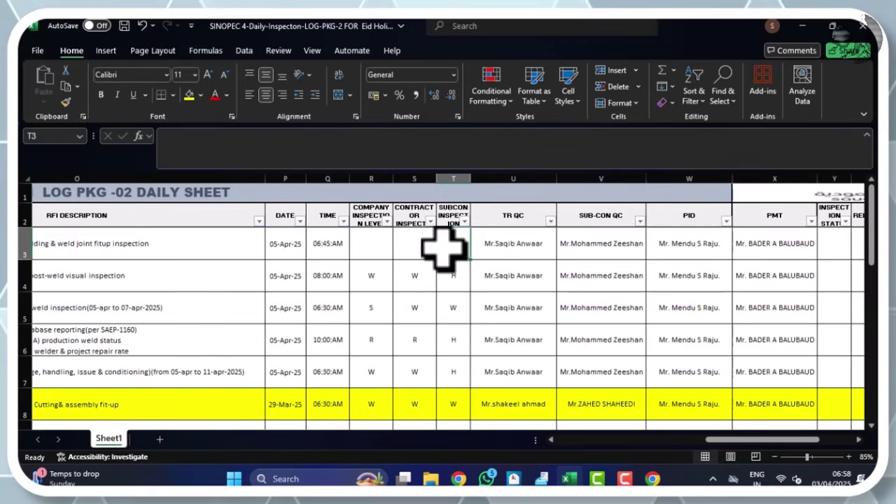
text(H)
- Check the RFI's contractor inspection type and enter H/W as the first log entry's contractor and company inspection levels
click(412, 252)
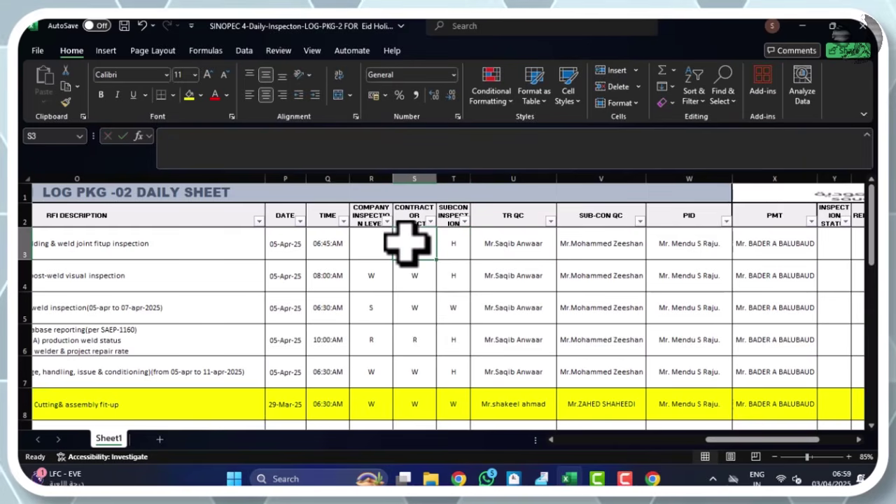
key(alt+Tab)
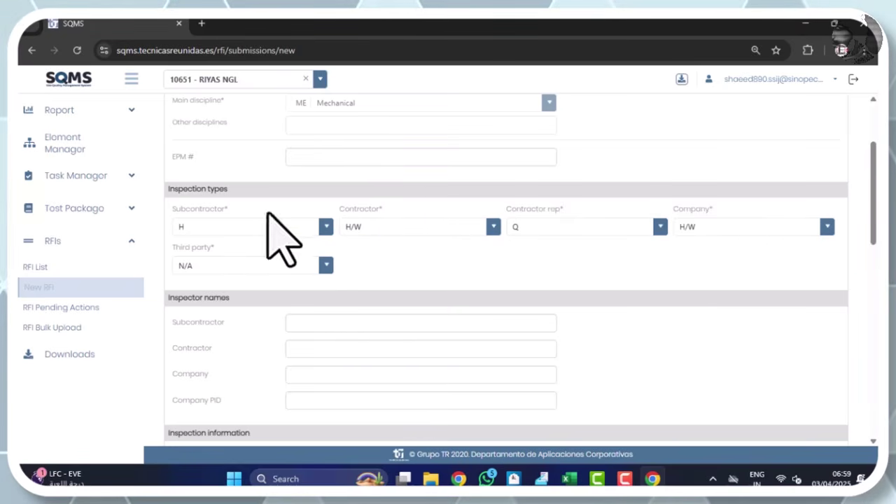
key(alt+Tab)
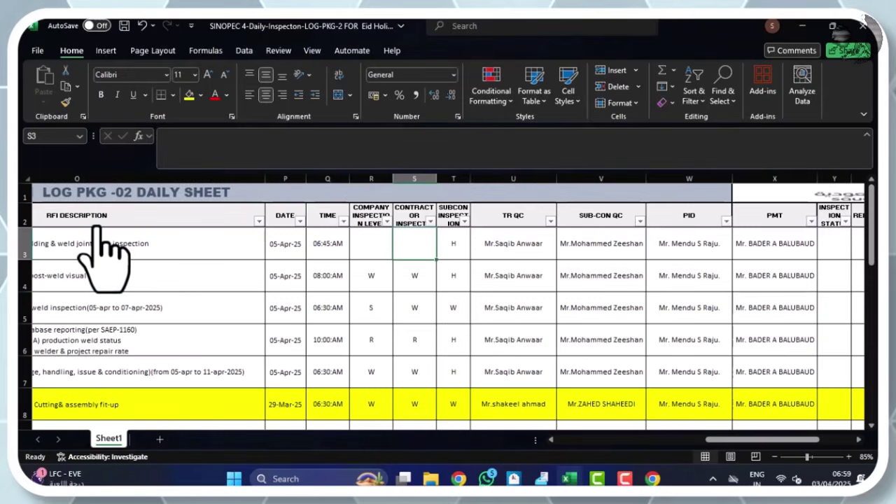
key(alt+Tab)
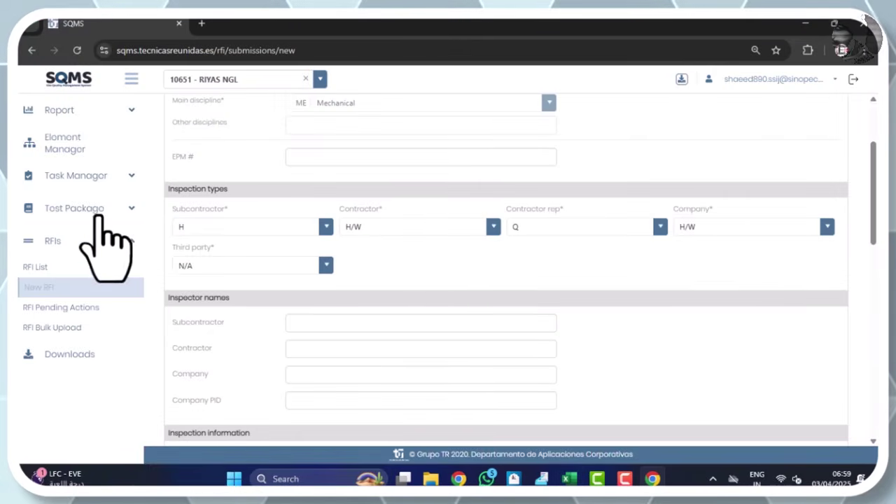
click(357, 231)
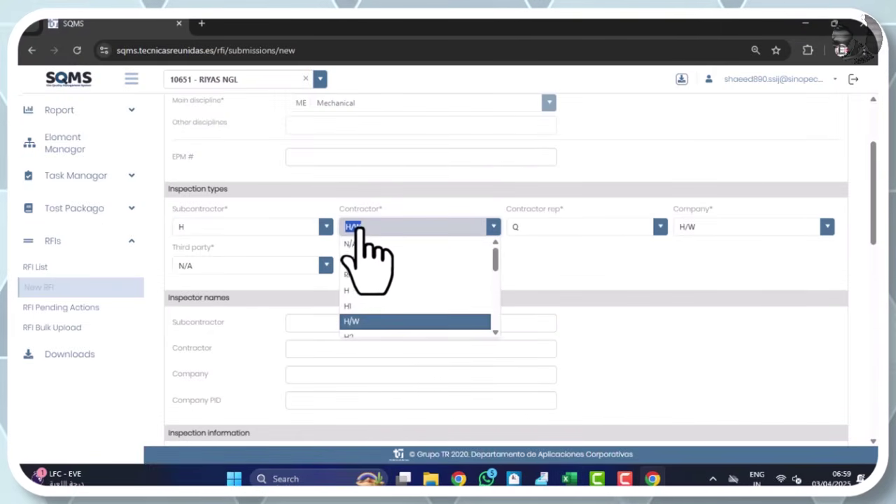
key(alt+Tab)
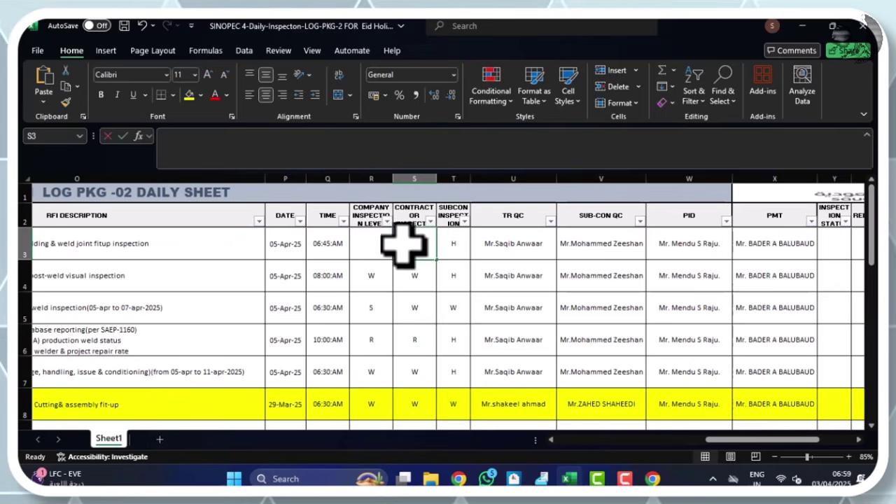
double_click(403, 241)
text(H/W)
double_click(364, 243)
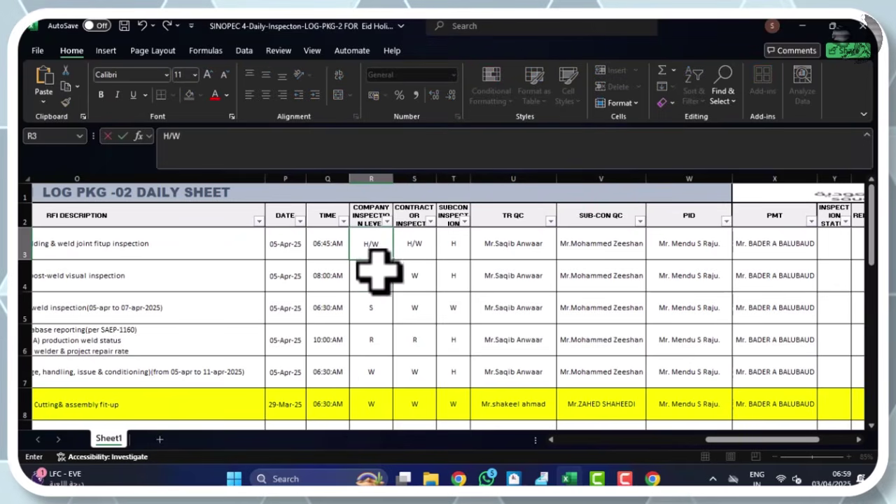
key(Return)
- Compare the RFI's inspection types with the inspection levels of the first log entry
key(alt+Tab)
click(380, 226)
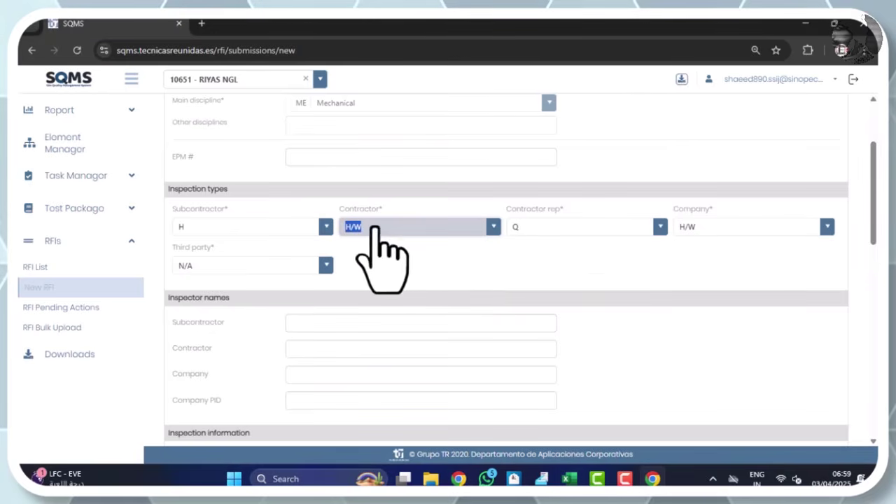
key(alt+Tab)
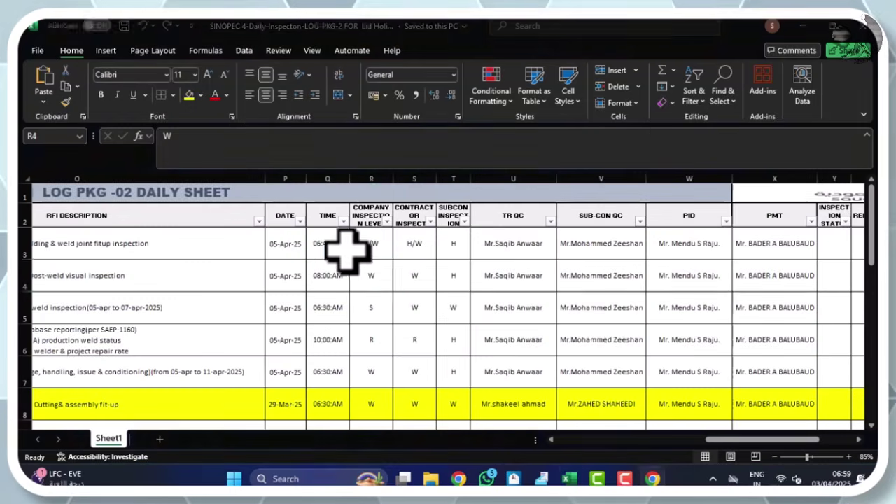
key(alt+Tab)
- Go to the RFI's subcontractor inspector name and find the first entry's subcontractor QC inspector in the Excel log
scroll(292, 140, down, 3)
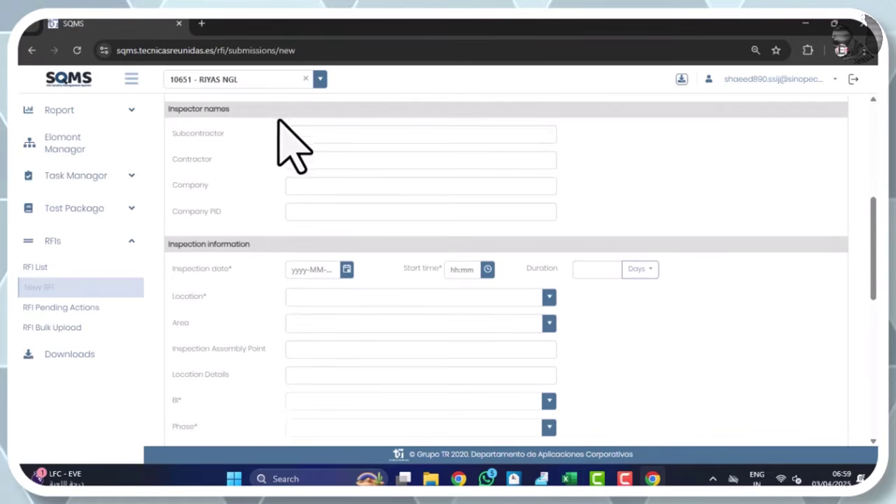
click(289, 133)
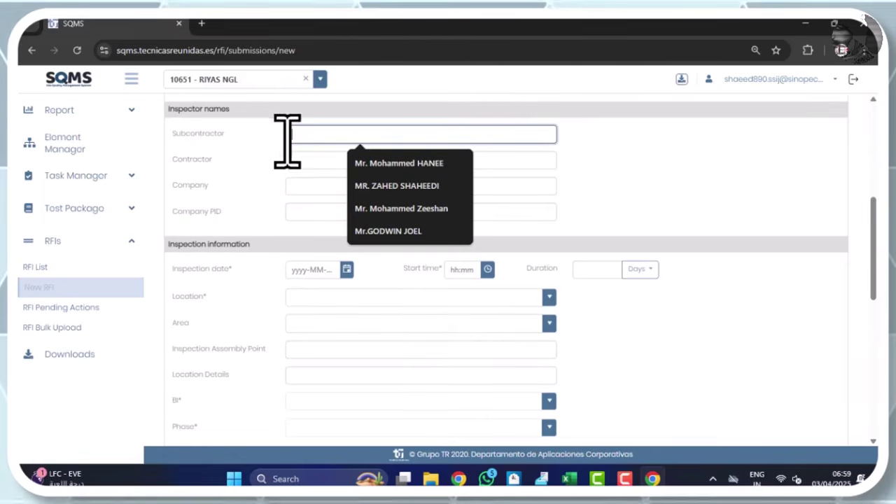
key(alt+Tab)
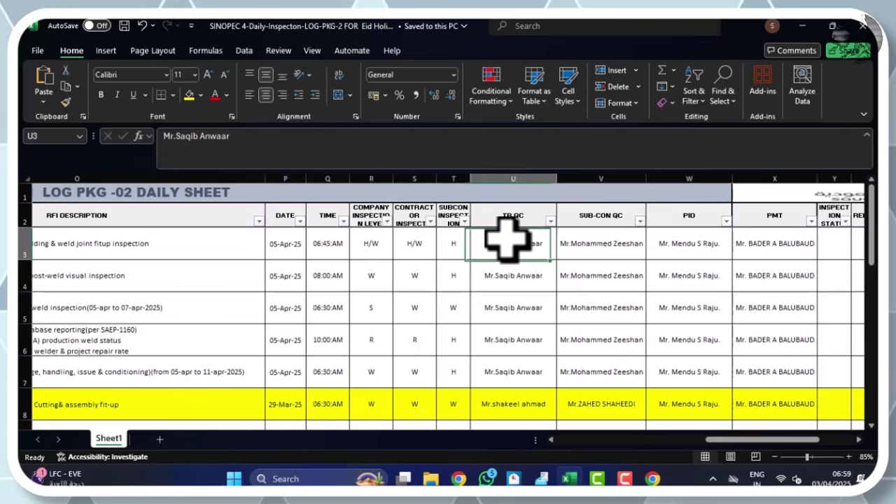
click(605, 242)
drag(590, 214, 583, 236)
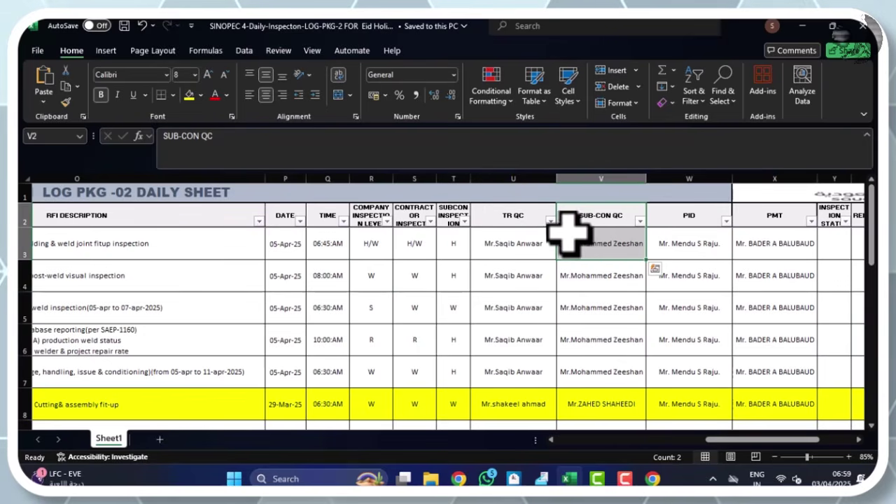
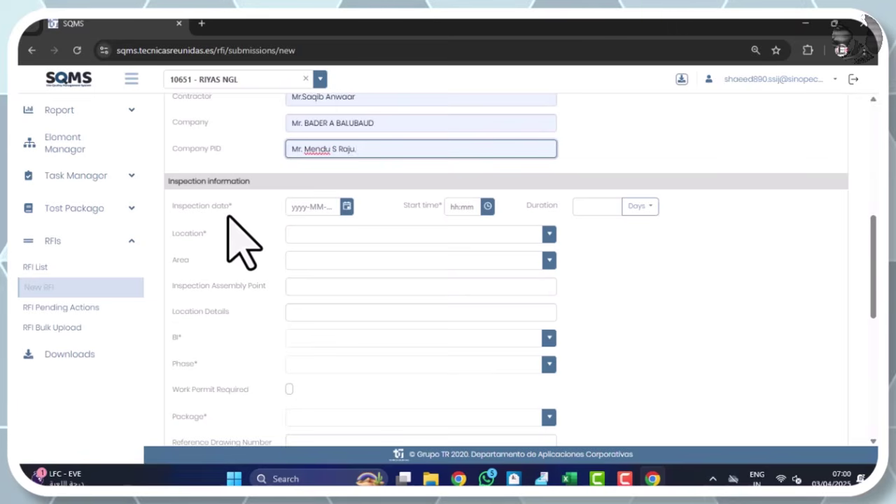
- Set the RFI's inspection date to 2025-04-05, matching the date of the first entry in the Excel log
key(alt+Tab)
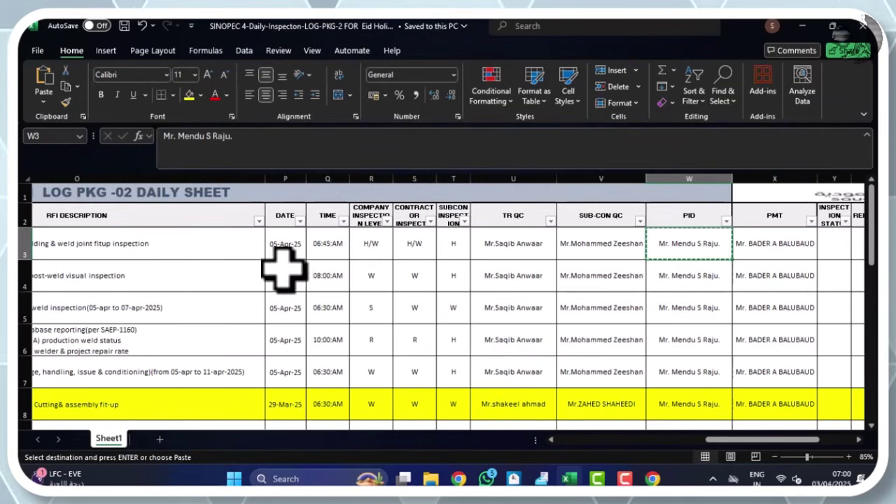
key(alt+Tab)
text(.)
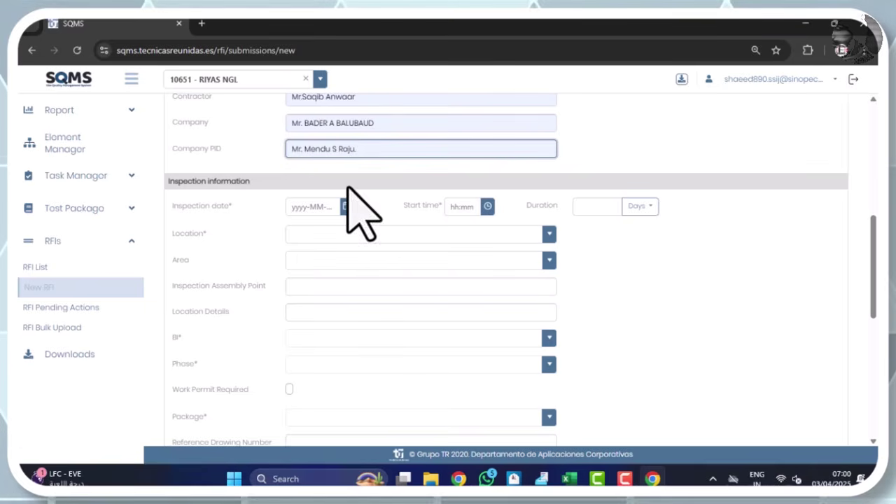
click(347, 207)
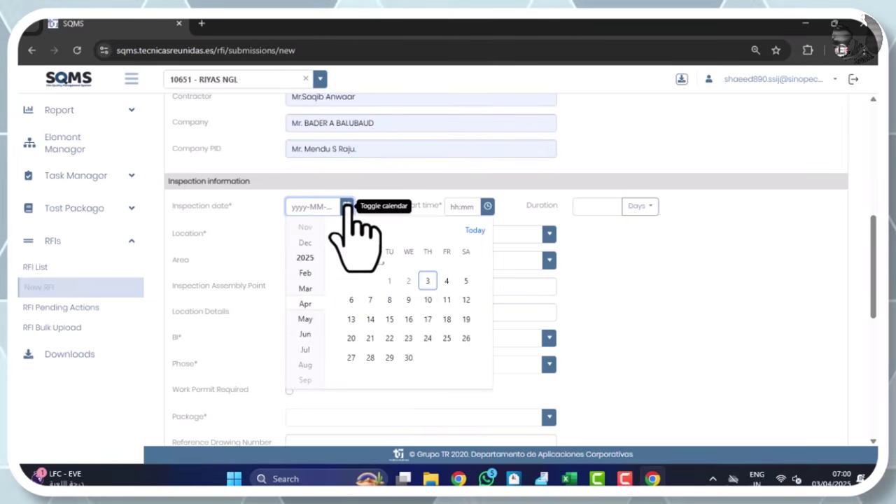
click(466, 281)
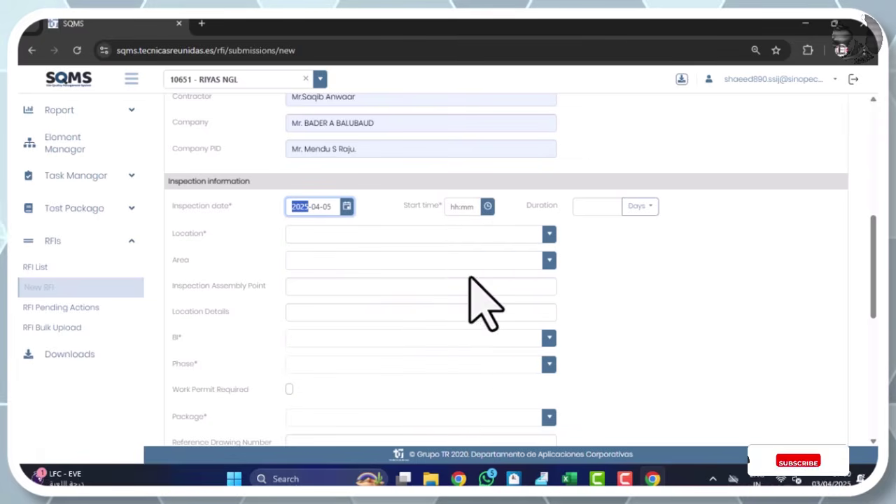
key(alt+Tab)
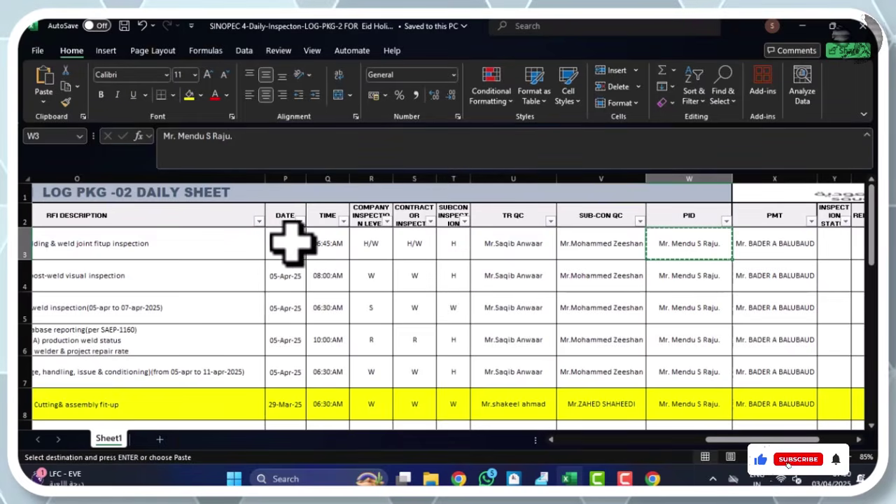
key(alt+Tab)
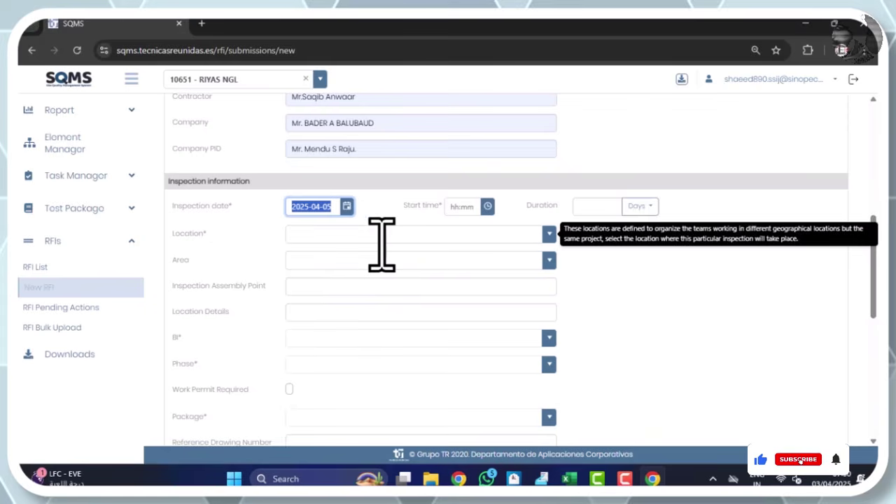
- Set the inspection start time to 06:45 as in the first log entry and the duration unit to Hours
click(487, 207)
key(alt+Tab)
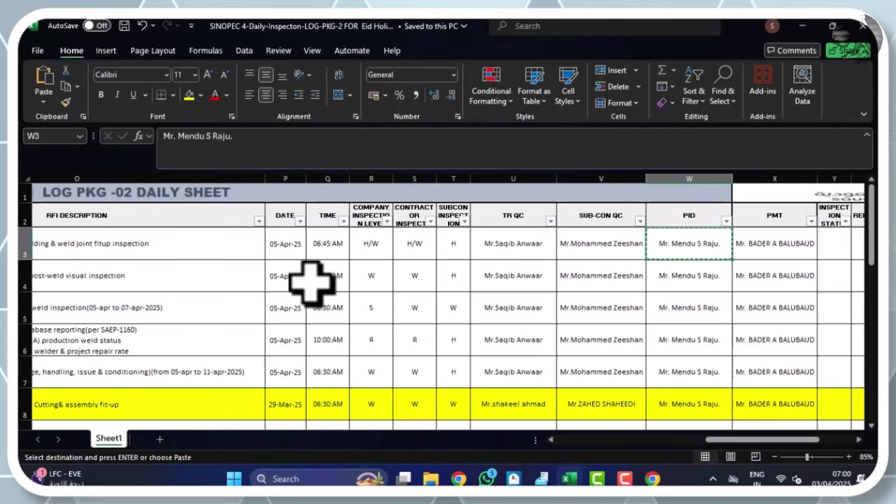
key(alt+Tab)
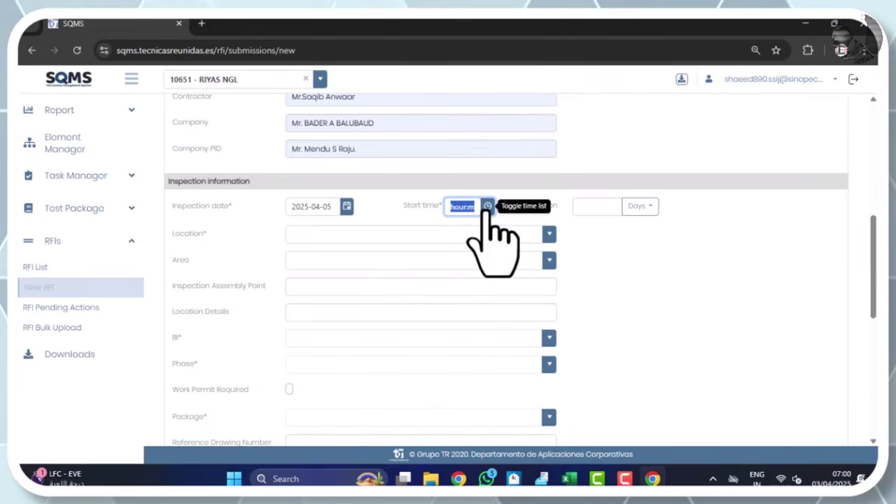
click(488, 206)
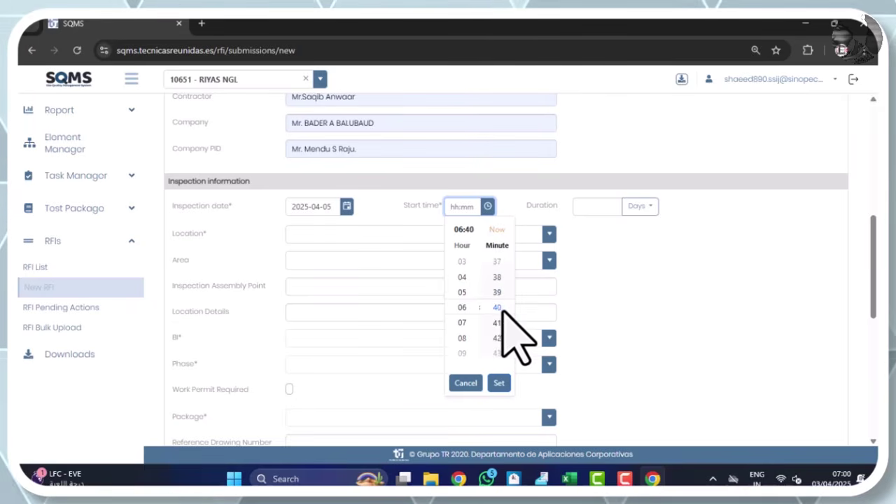
scroll(513, 337, down, 5)
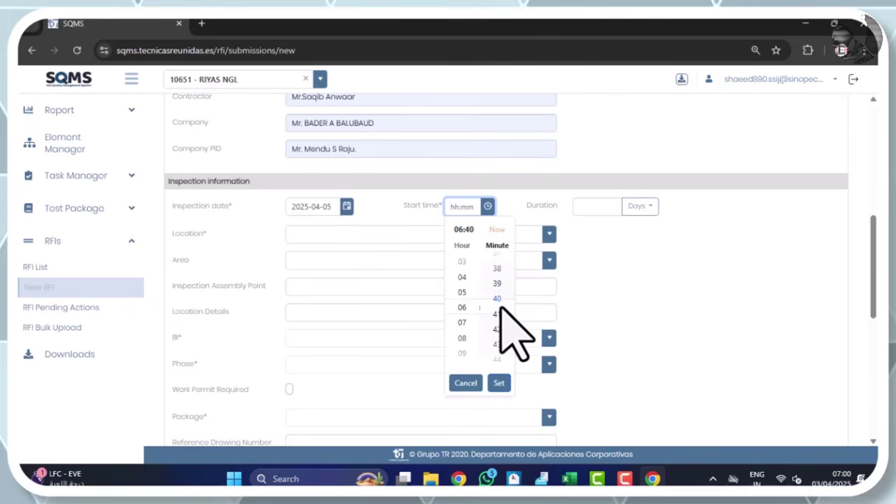
click(503, 382)
key(alt+Tab)
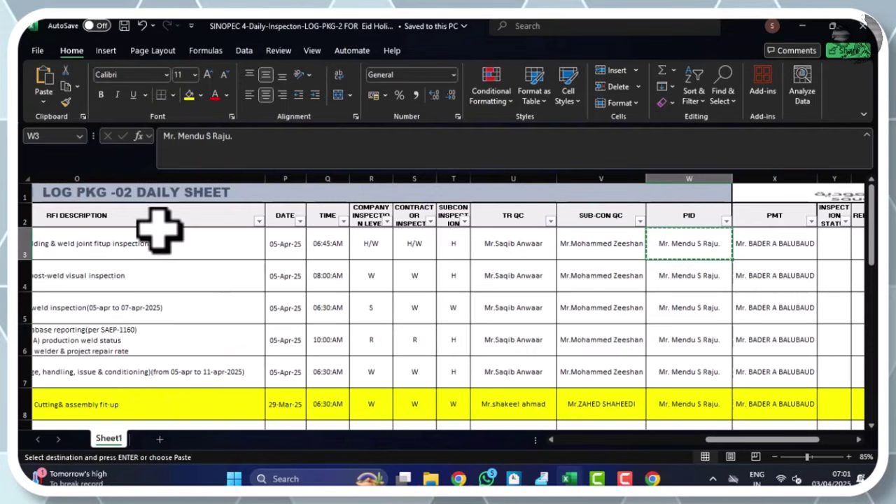
key(alt+Tab)
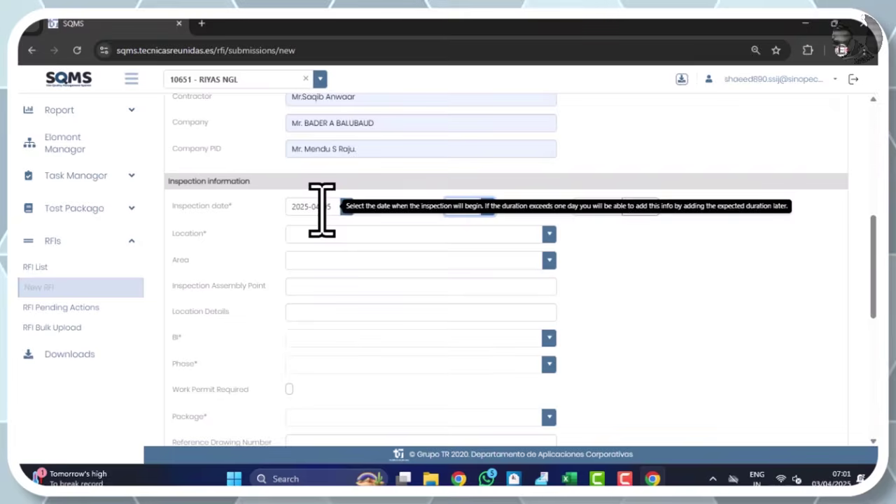
key(alt+Tab)
key(alt+Tab)
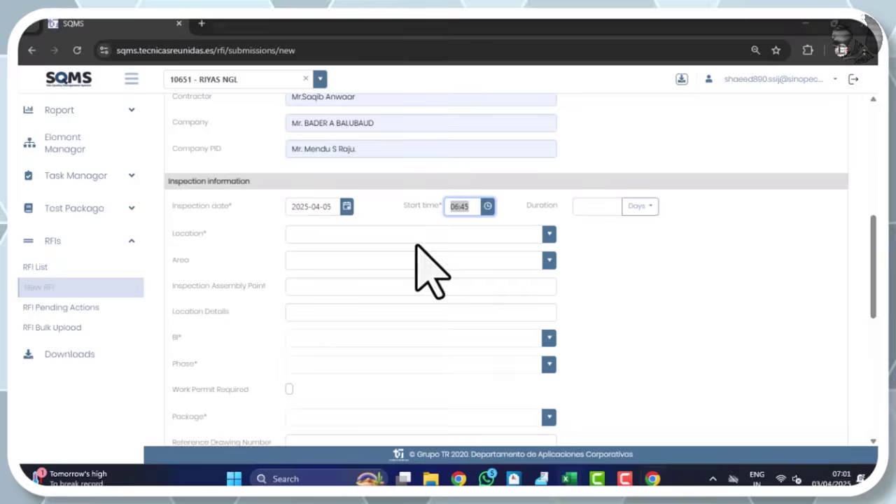
click(640, 210)
click(649, 241)
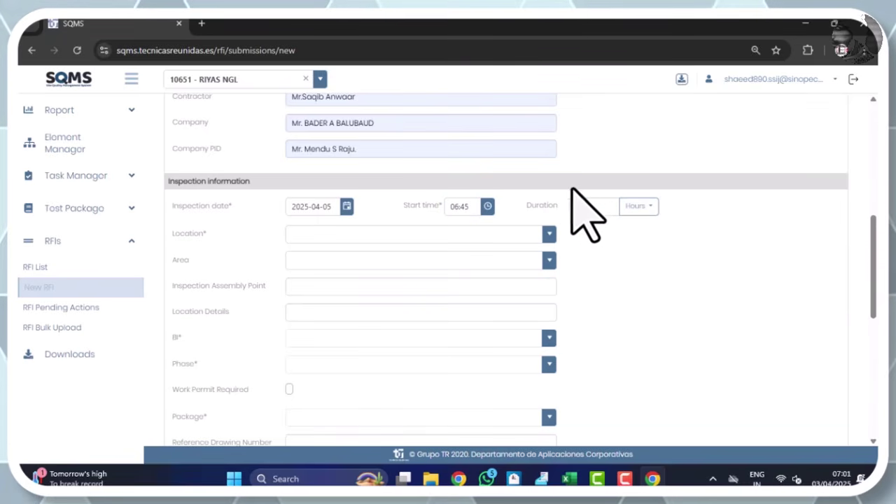
- Copy the first entry's location from the Excel log and set the RFI's location to Site - Site
click(329, 234)
key(alt+Tab)
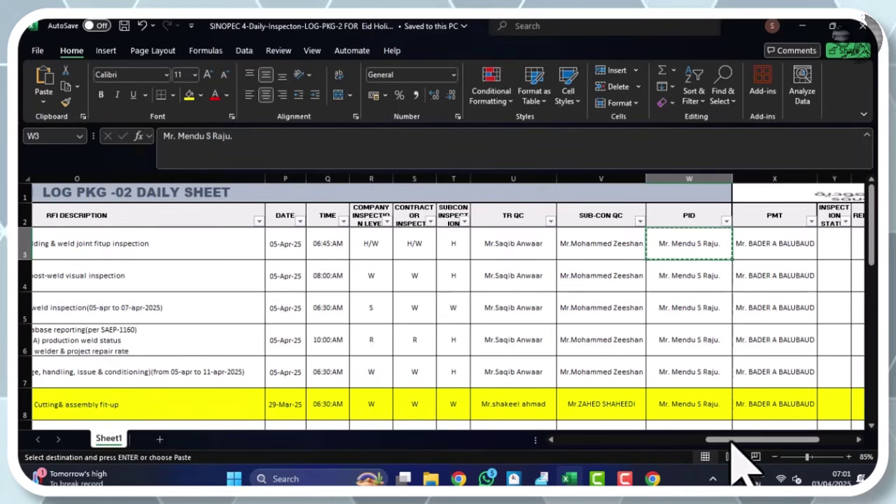
drag(730, 439, 652, 441)
click(203, 249)
key(ctrl+c)
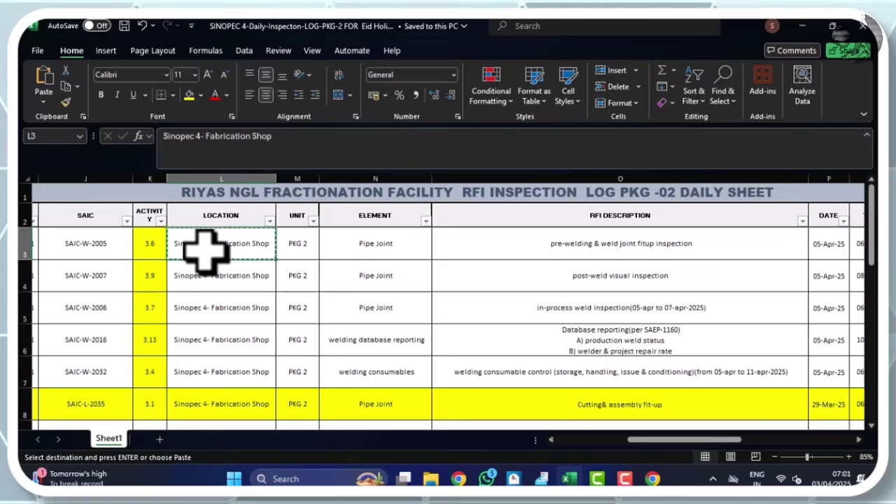
key(alt+Tab)
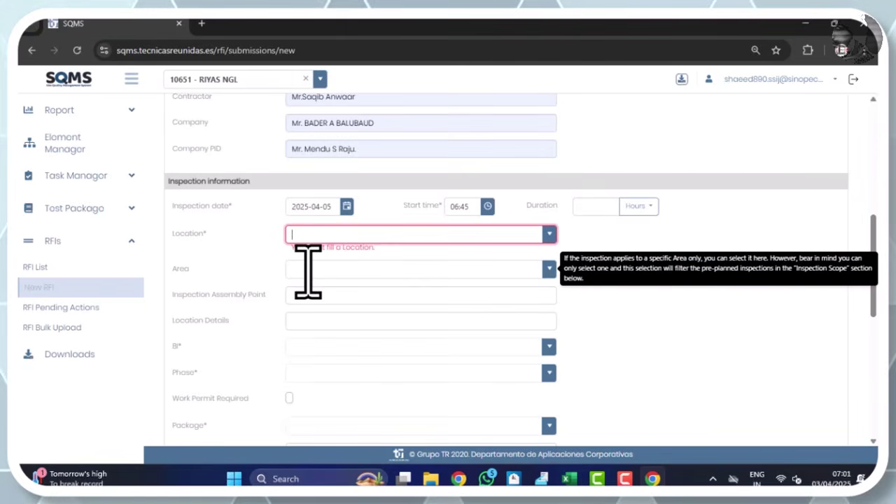
click(549, 234)
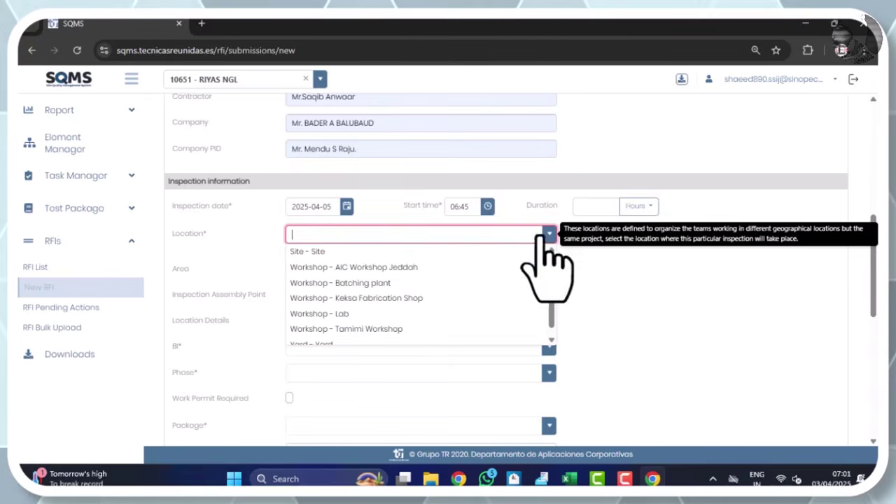
click(322, 252)
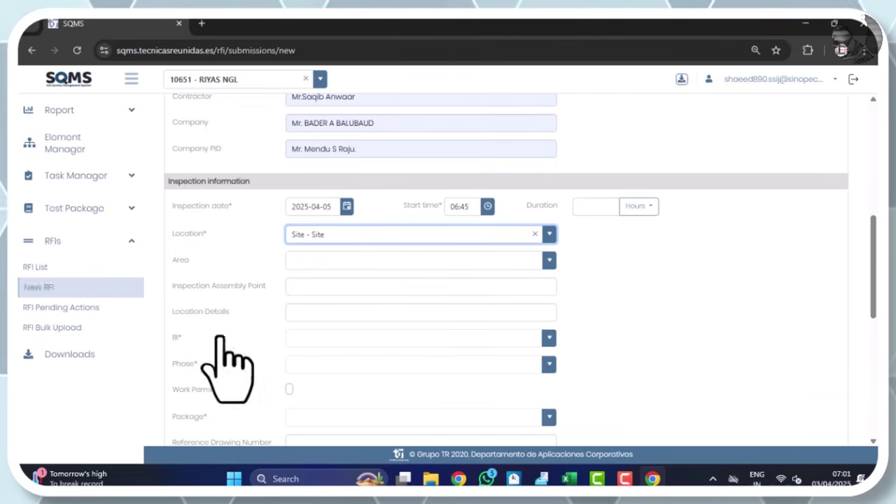
- Fill both the inspection assembly point and the location details with Sinopec 4- Fabrication Shop
click(305, 286)
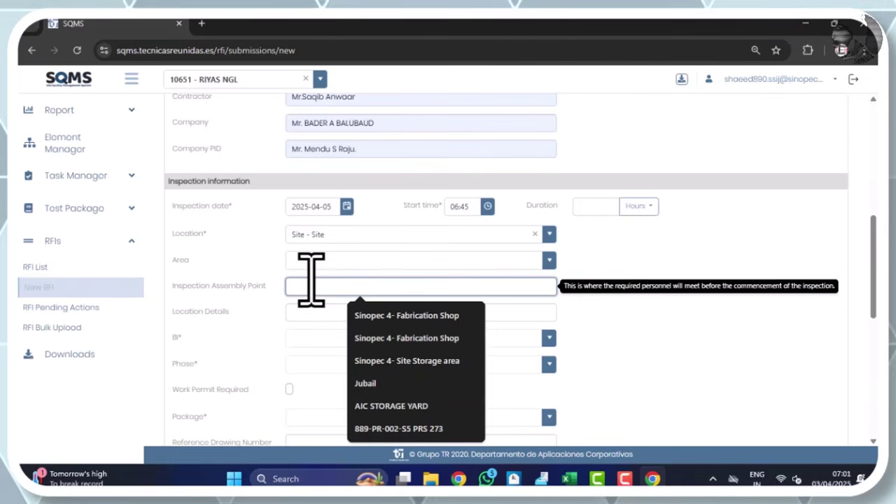
key(Down)
key(Return)
click(310, 315)
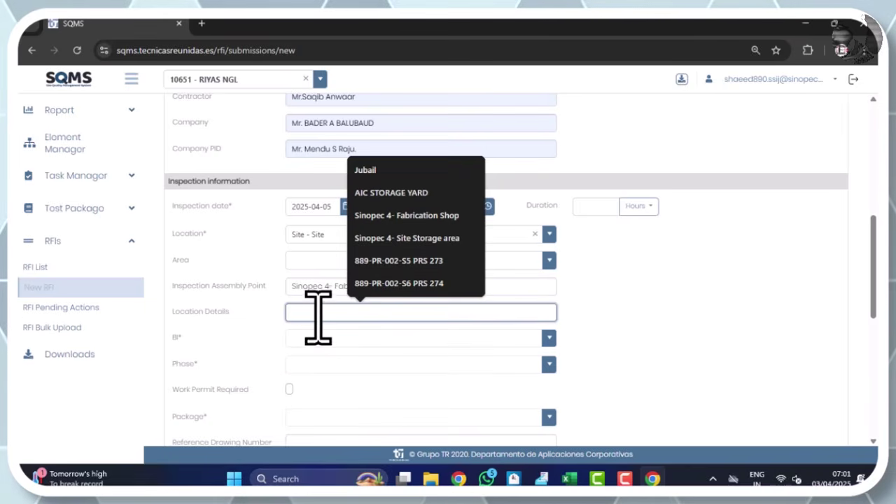
key(Down)
key(Down)
key(Down)
key(Return)
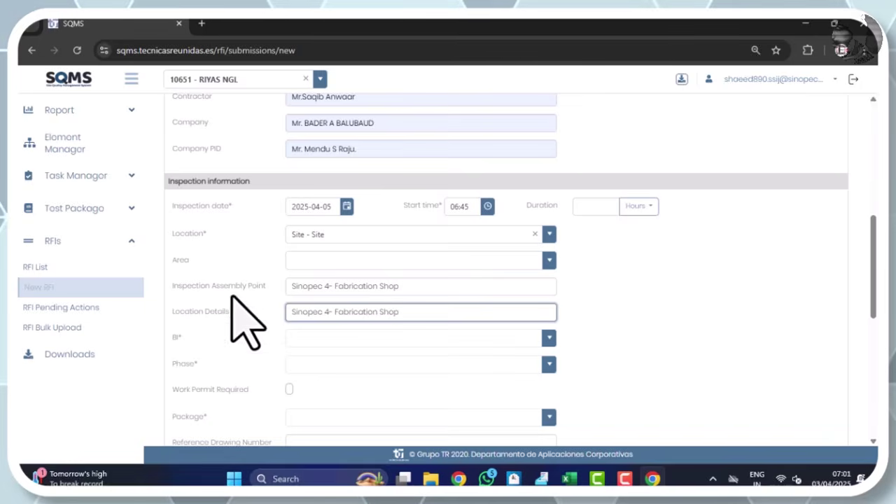
scroll(310, 300, down, 3)
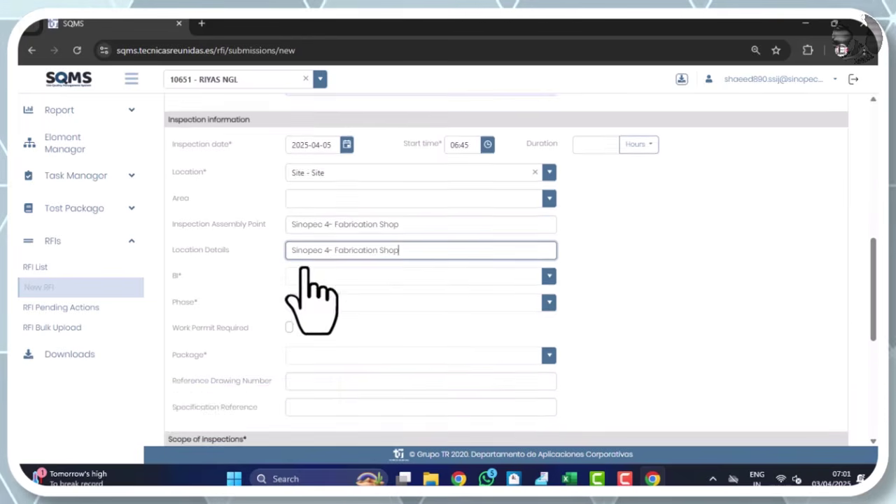
click(308, 150)
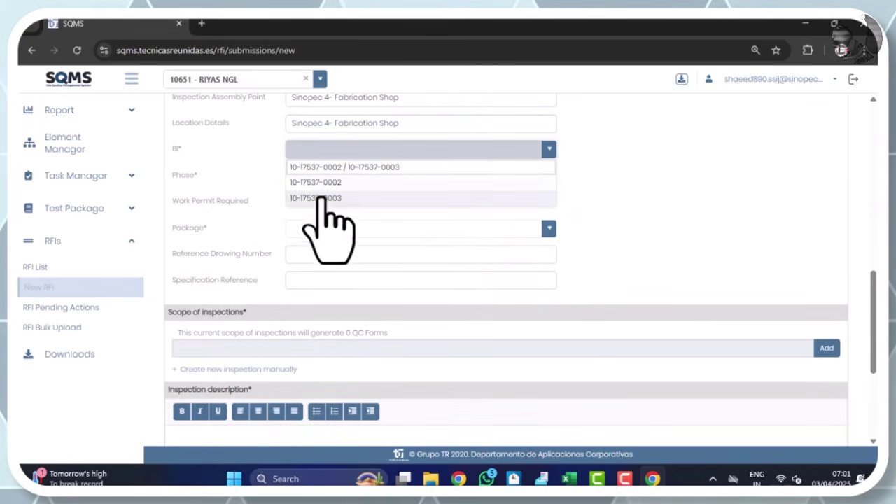
click(322, 199)
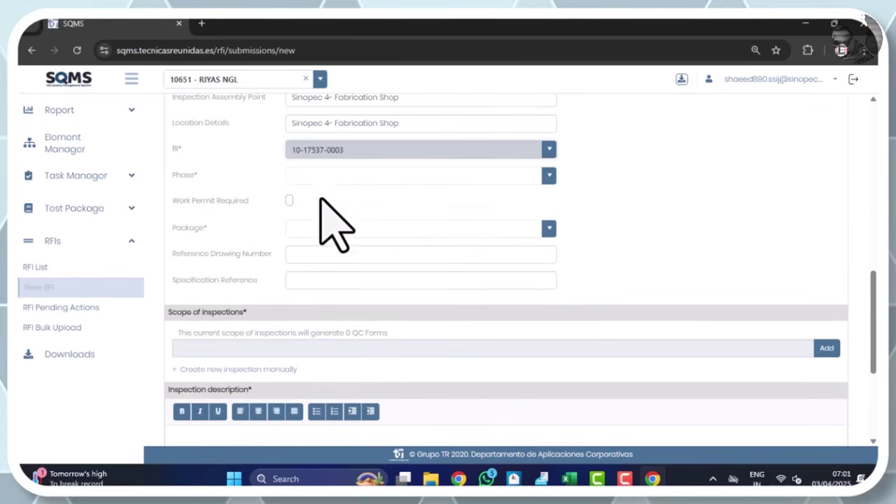
click(346, 150)
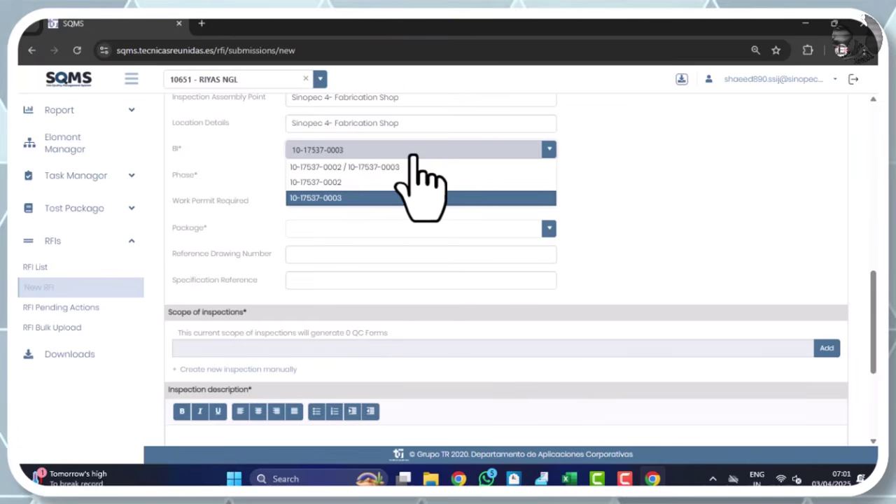
click(334, 199)
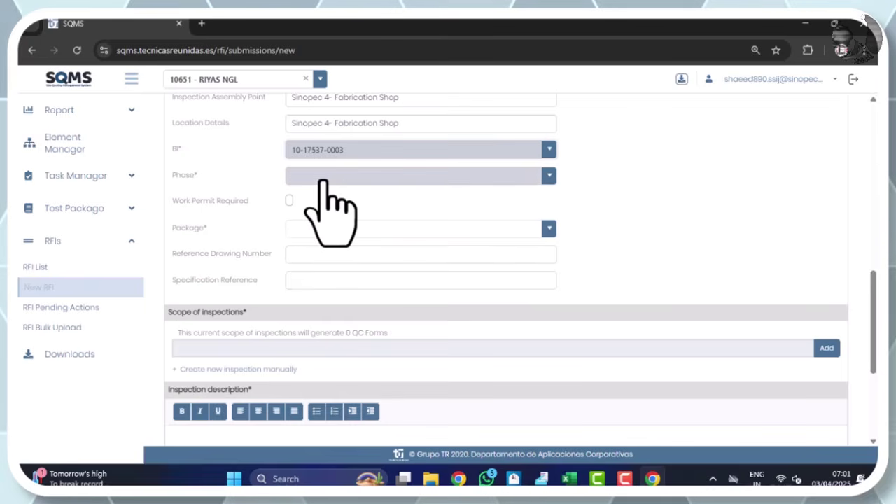
- Set the phase to PKG 2 - Utilities, Storage & Export Facilities and check it against the first entry's unit in the Excel log
click(323, 181)
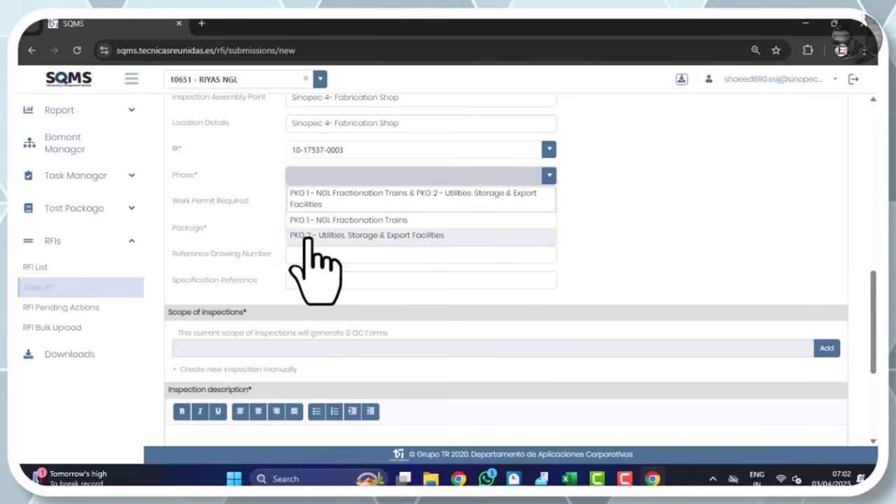
click(308, 237)
key(alt+Tab)
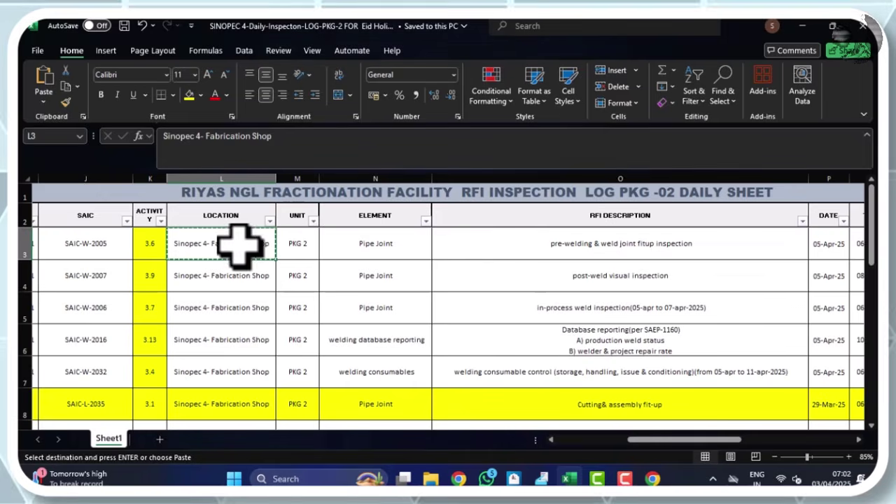
click(301, 242)
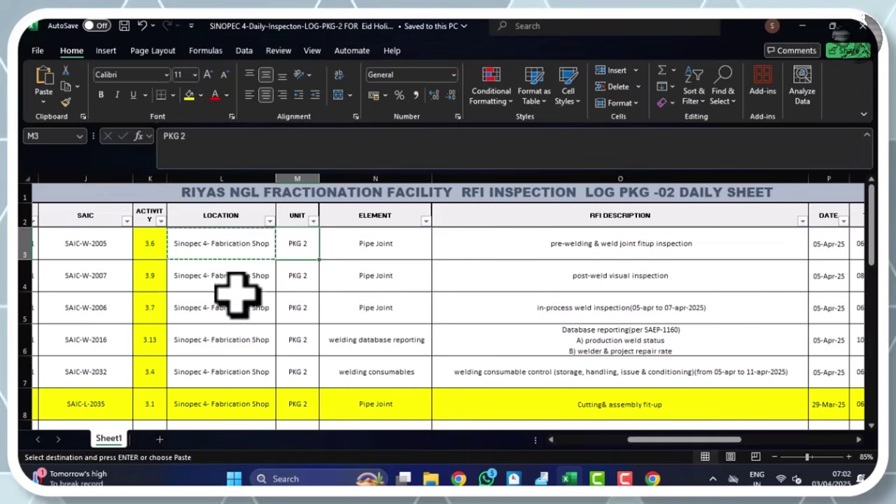
key(alt+Tab)
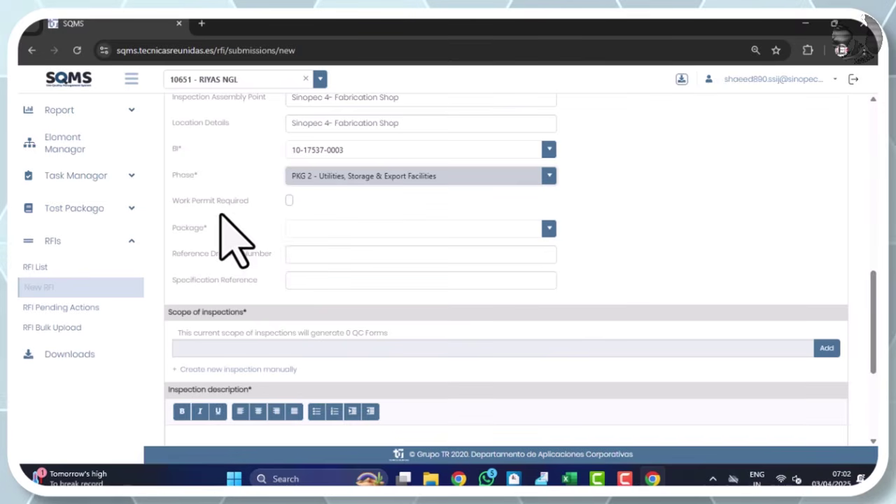
- Set the RFI's package to Pkg 2 and go to the scope of inspections section
click(289, 230)
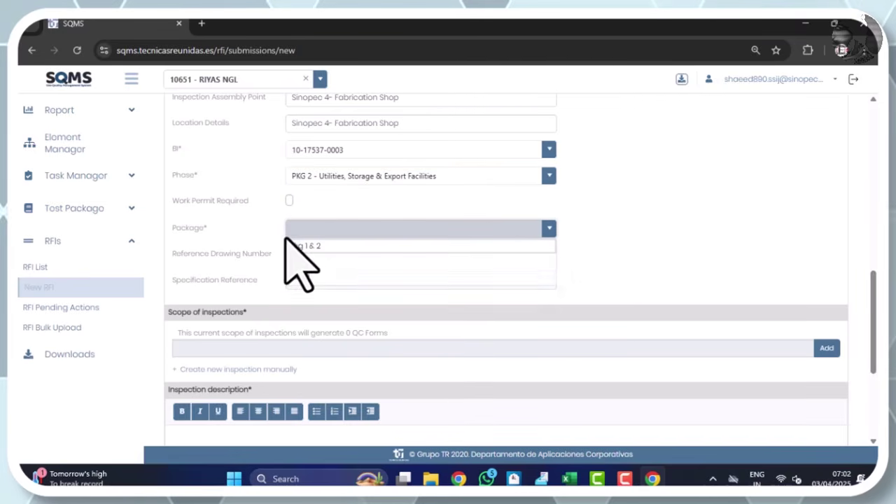
click(299, 277)
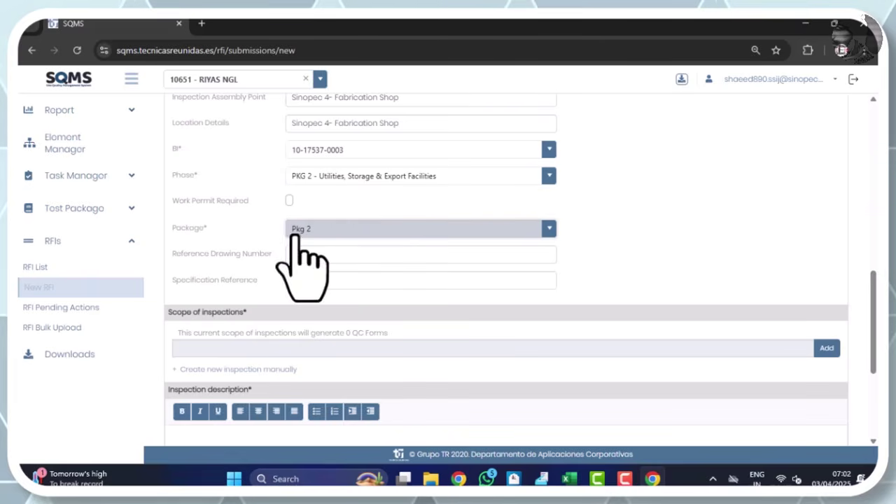
scroll(230, 310, down, 1)
scroll(250, 315, up, 2)
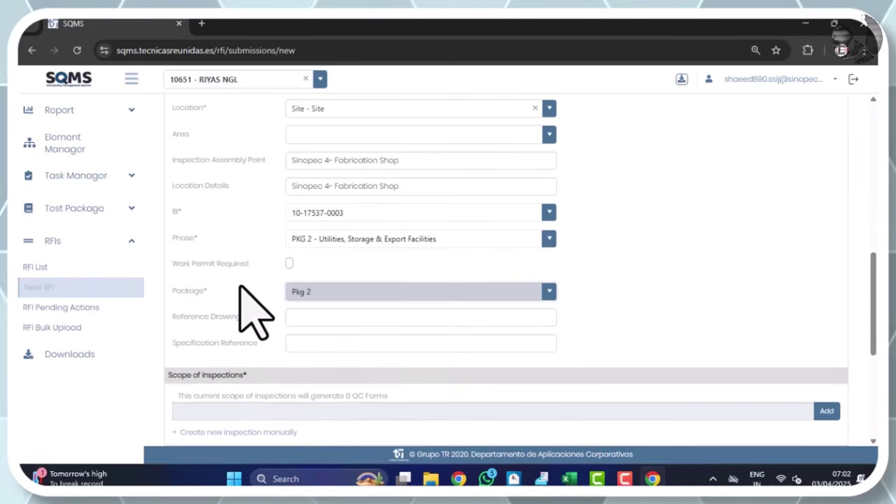
scroll(240, 294, down, 2)
mouse_move(226, 253)
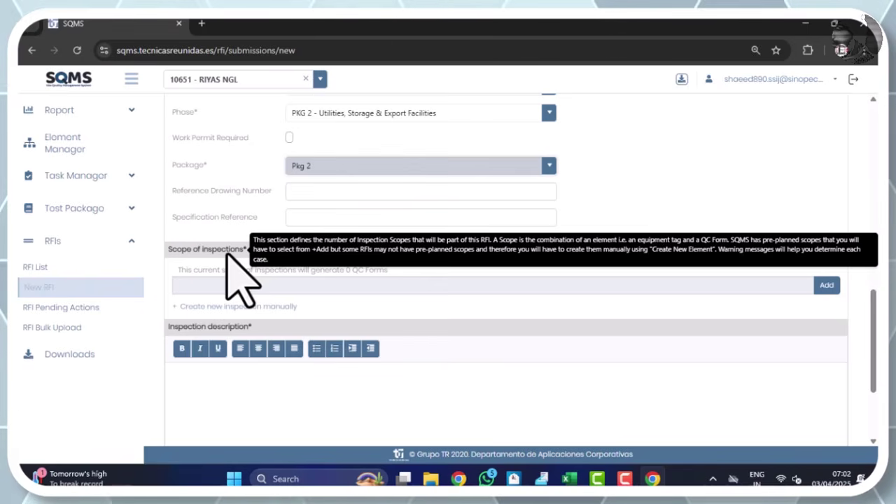
- Start a manual inspection scope and set its element to be inspected to Pipe Joint, taken from the first entry in the Excel log
scroll(175, 238, down, 1)
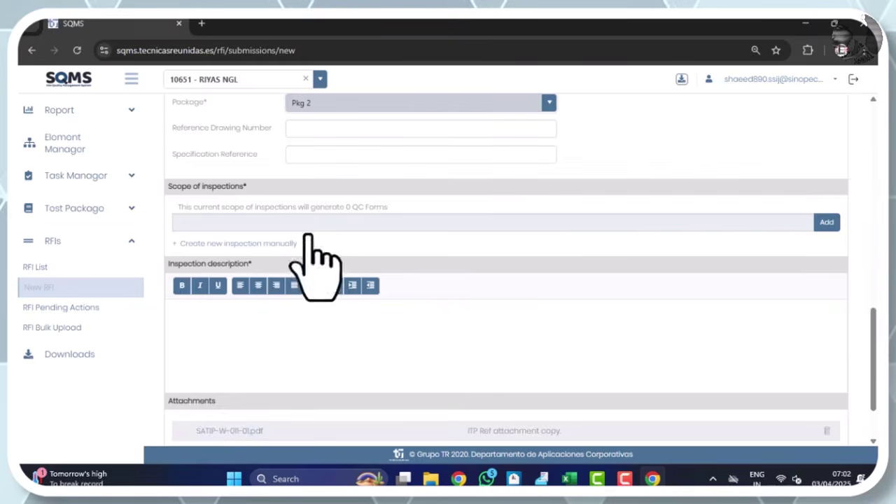
click(229, 247)
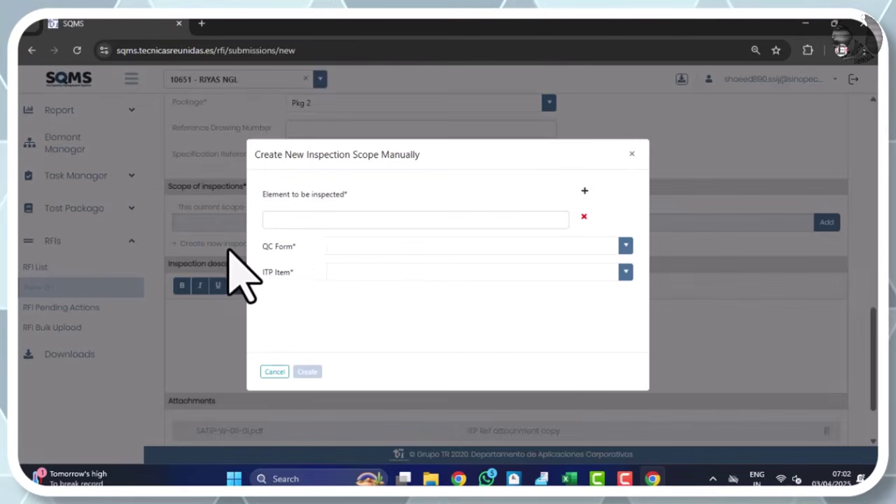
click(308, 219)
key(alt+Tab)
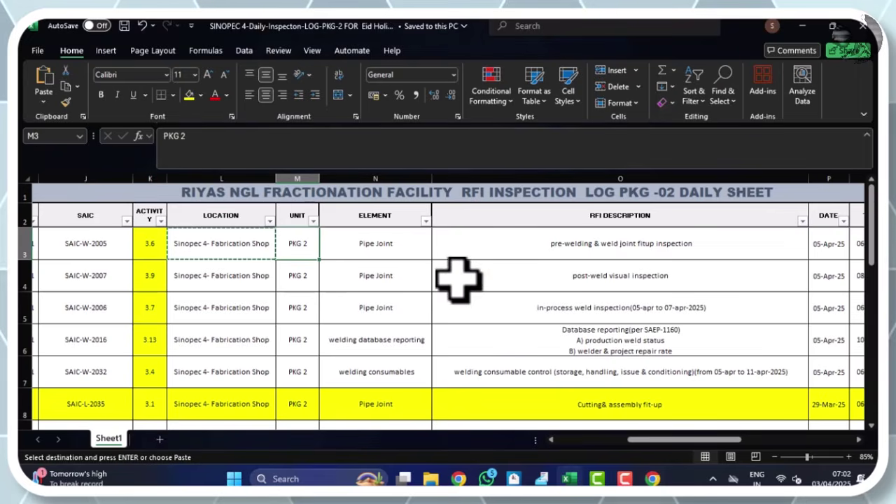
click(367, 238)
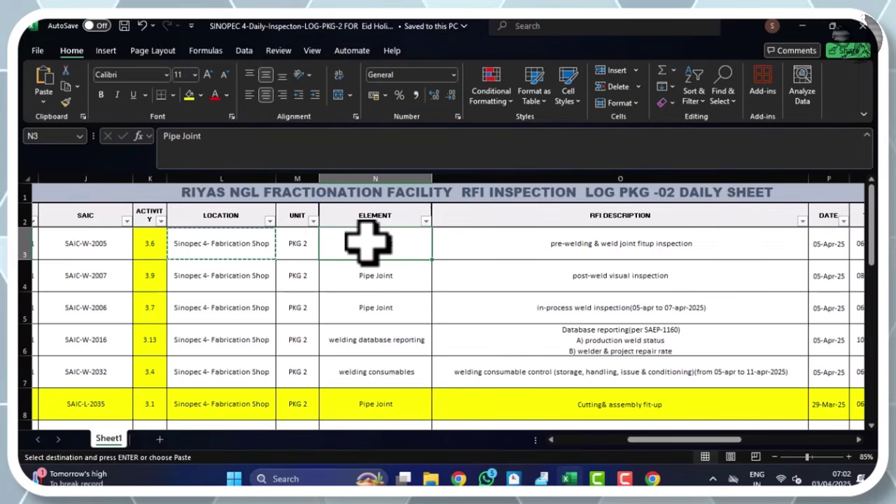
key(alt+Tab)
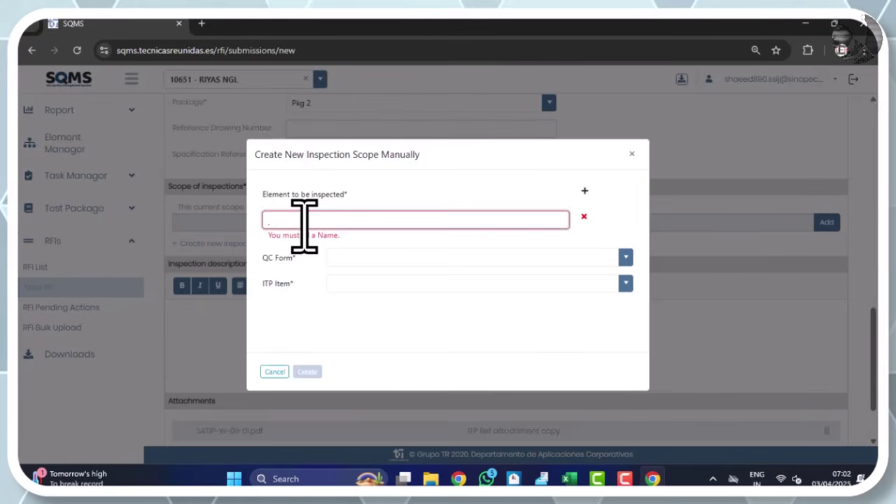
text(Pipe Joint)
- Set the new inspection scope's QC form to 10651-SAIC-W-2005 and its ITP item to 3.6
click(583, 243)
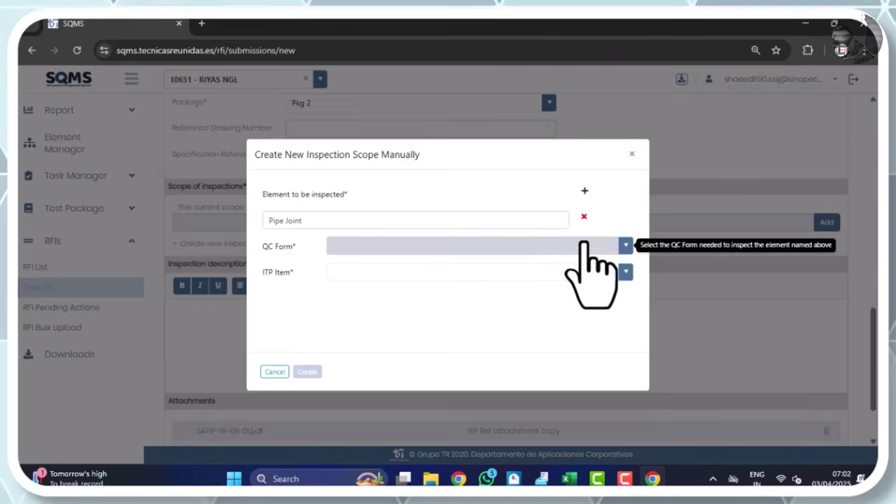
click(360, 246)
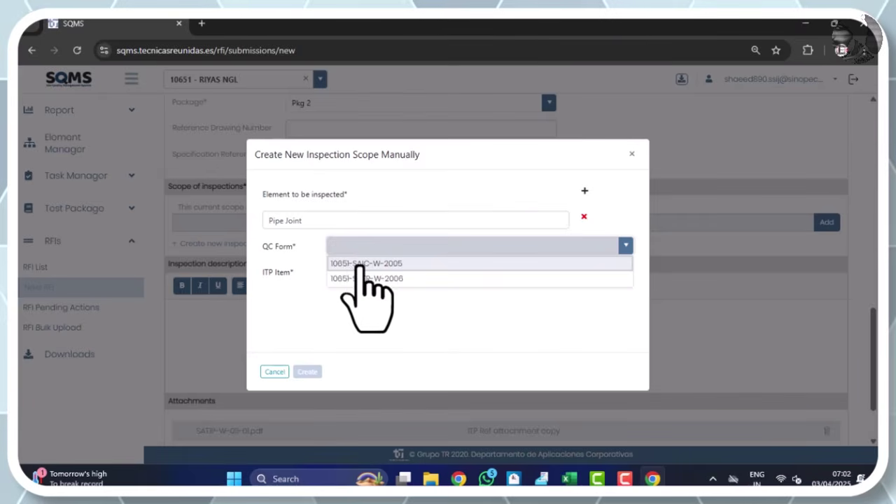
click(360, 264)
click(359, 273)
click(354, 289)
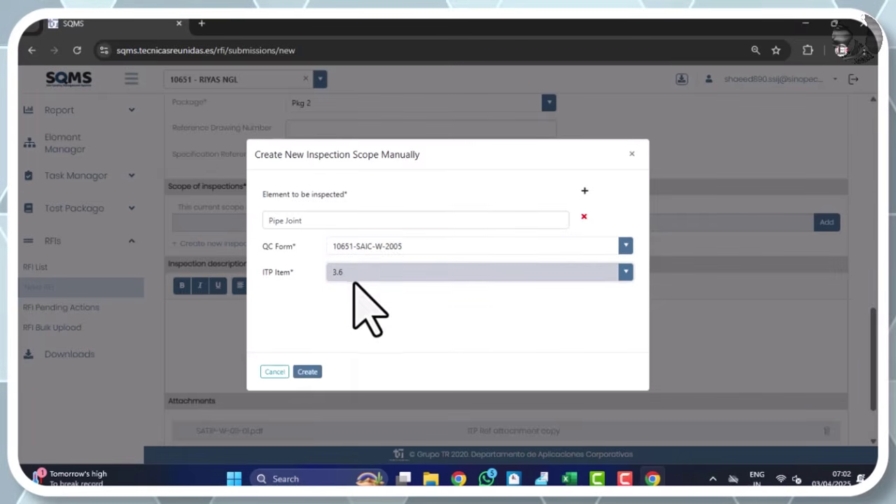
- Check the QC form against the first entry's SAIC in the Excel log and create the inspection scope in SQMS
key(alt+Tab)
drag(638, 462, 572, 461)
click(547, 246)
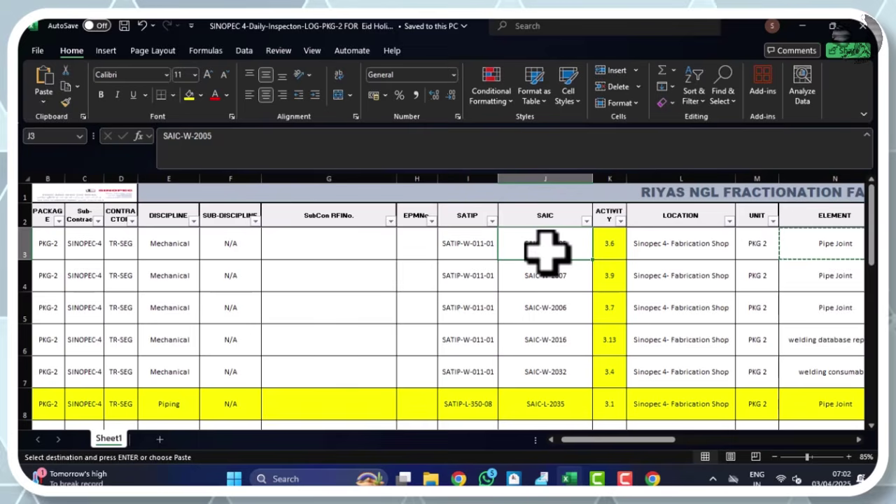
key(alt+Tab)
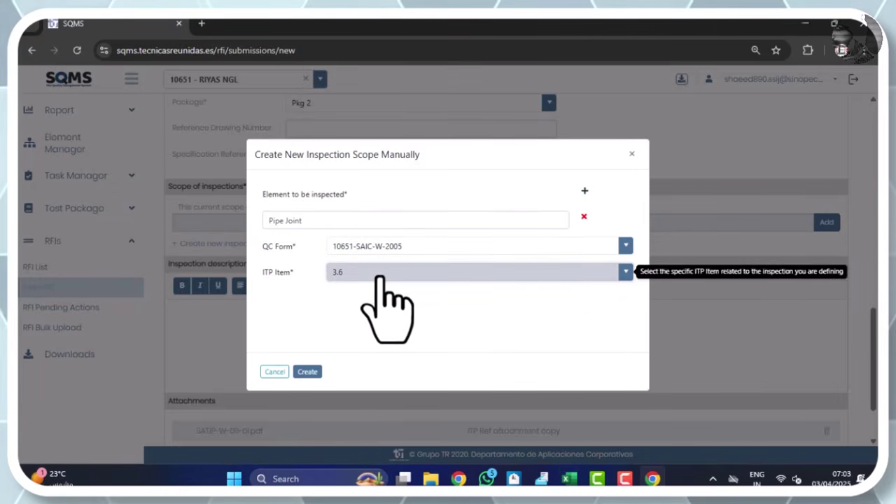
click(305, 373)
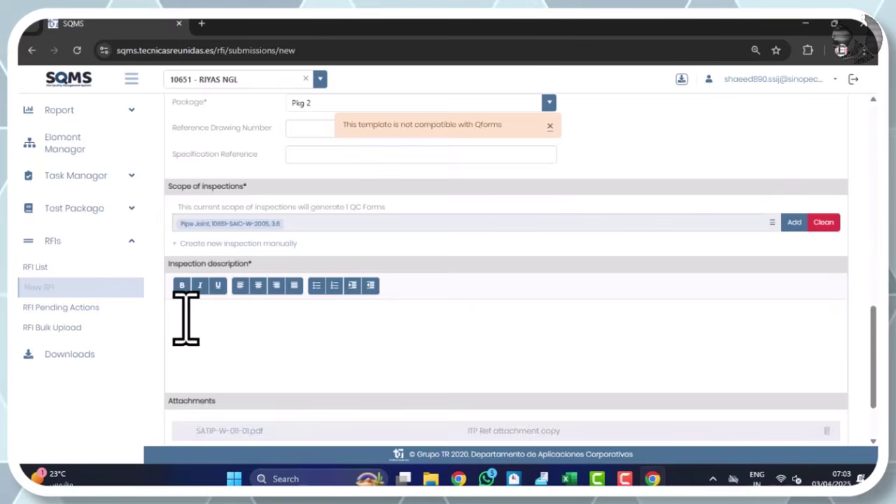
- Fill the inspection description with "pre-welding & weld joint fitup inspection", copied from the first entry's RFI description in the Excel log
key(alt+Tab)
drag(623, 439, 668, 424)
click(502, 248)
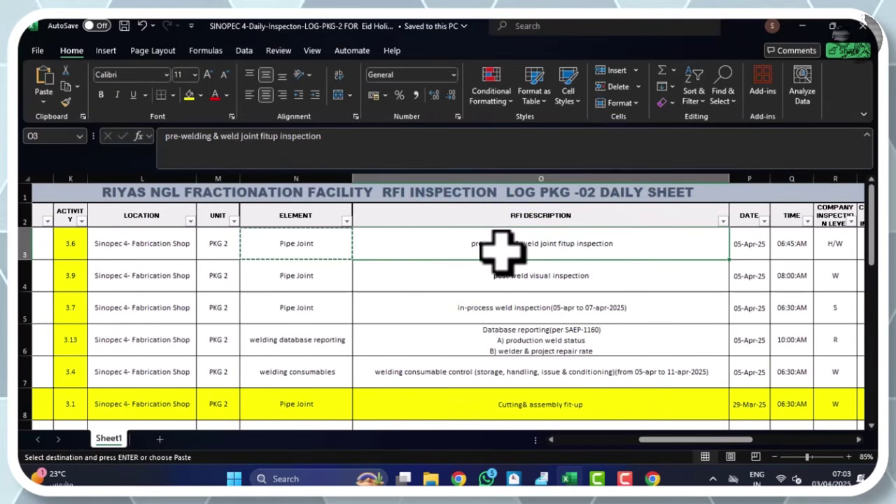
key(ctrl+c)
key(alt+Tab)
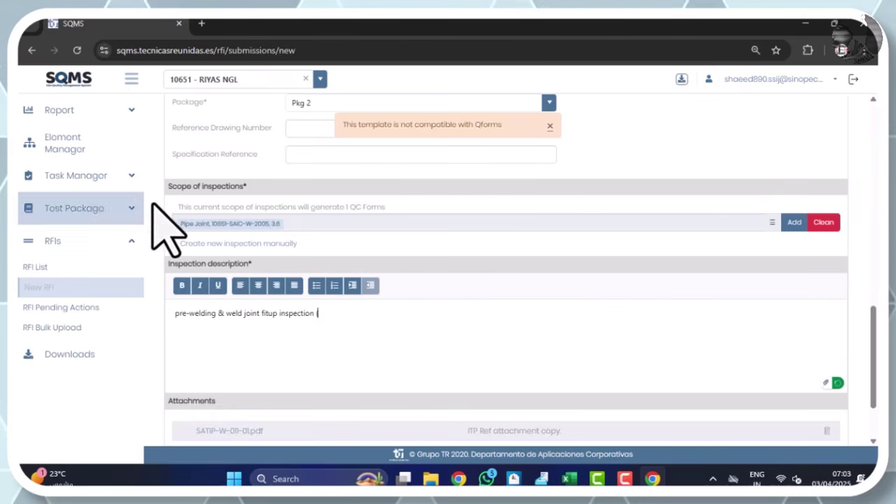
- Append the scope text "Pipe Joint, 10651-SAIC-W-2005, 3.6" in parentheses to the inspection description
drag(181, 224, 315, 231)
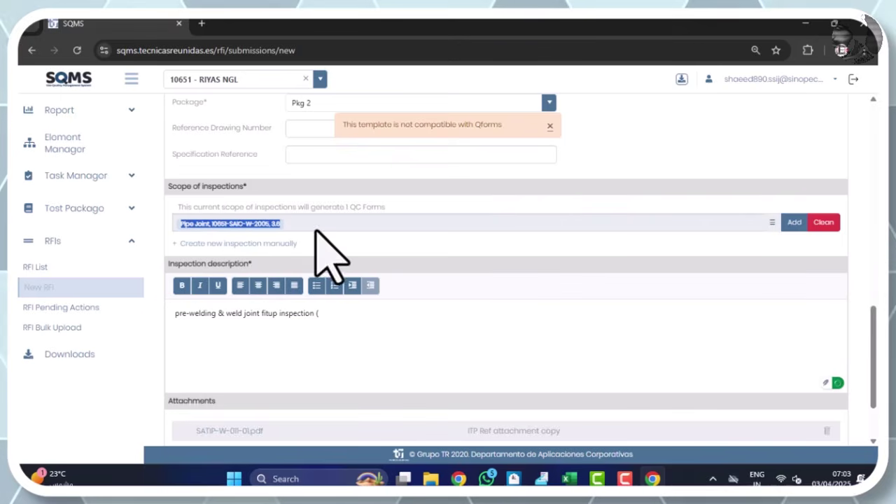
click(337, 321)
key(ctrl+v)
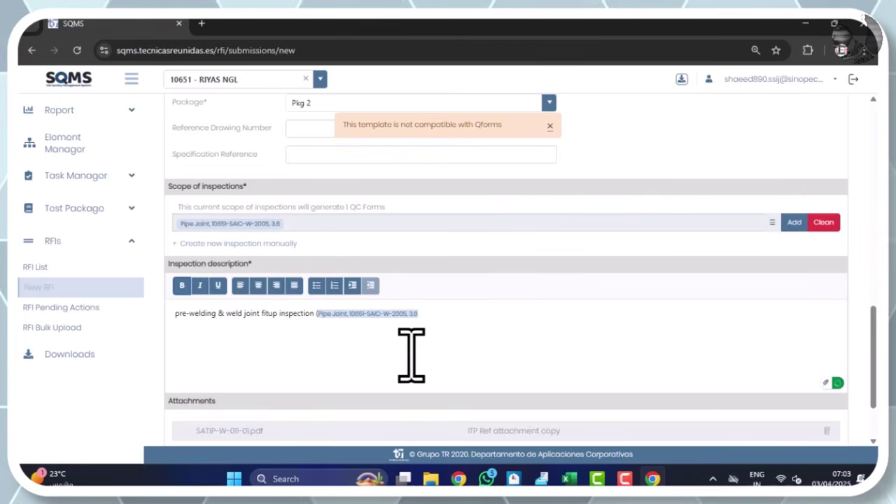
- Review the RFI form's inspection types, inspector names, inspection information, scope, description and attachments
scroll(411, 355, down, 2)
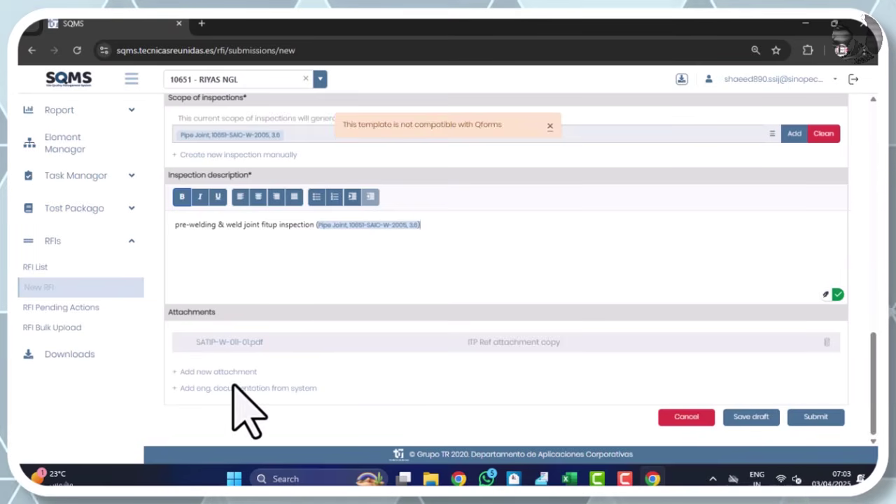
scroll(280, 346, up, 3)
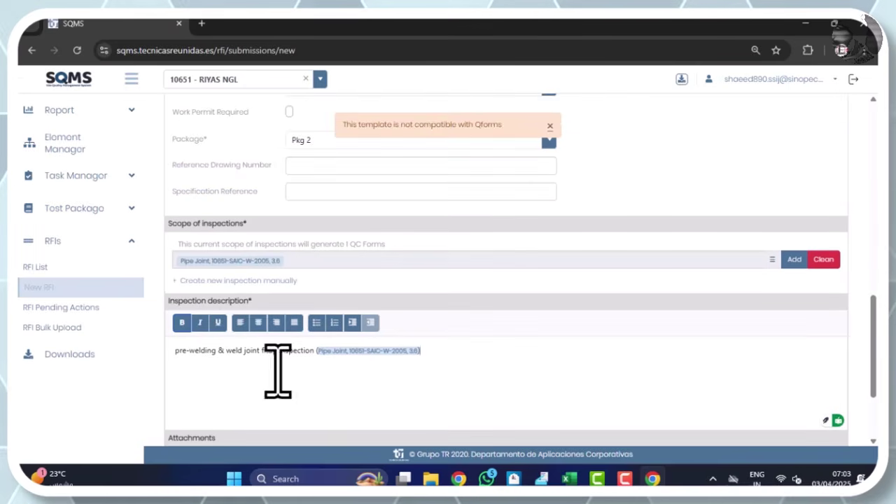
scroll(231, 364, down, 3)
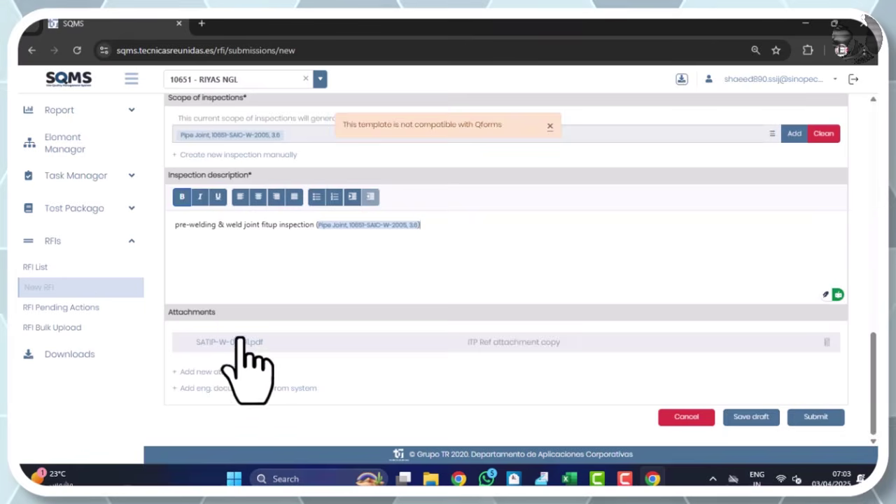
scroll(245, 353, up, 3)
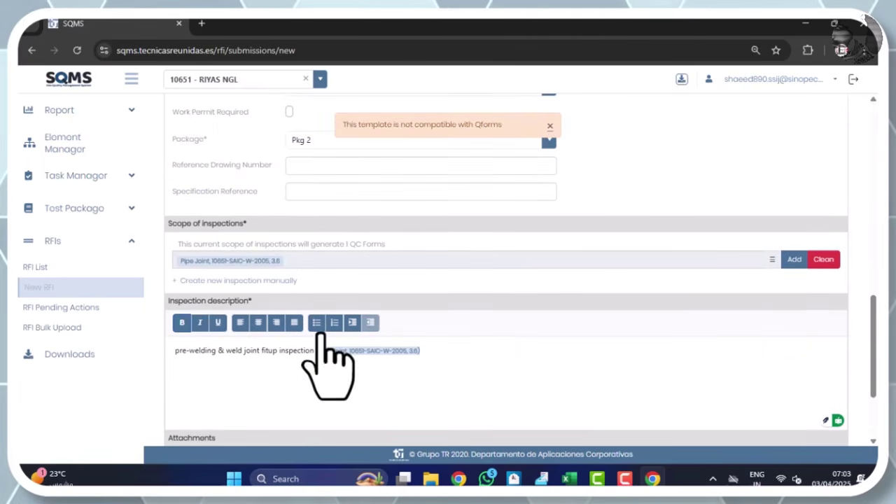
scroll(260, 369, up, 4)
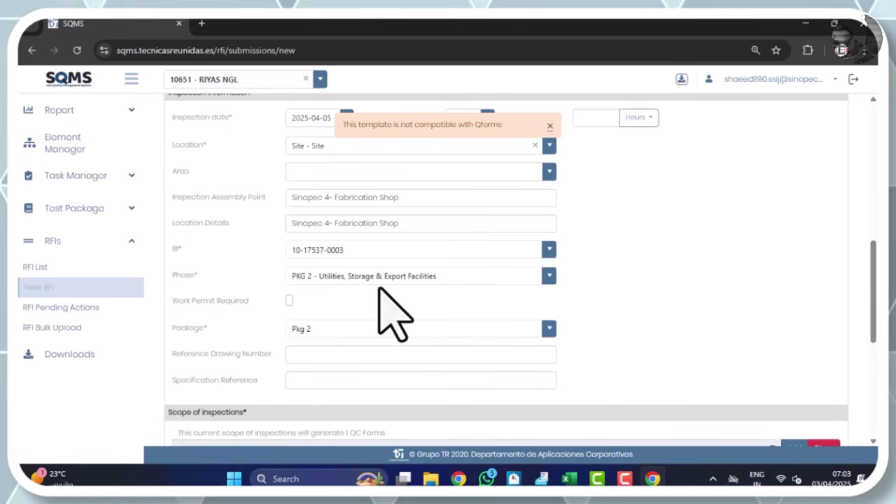
scroll(410, 289, up, 2)
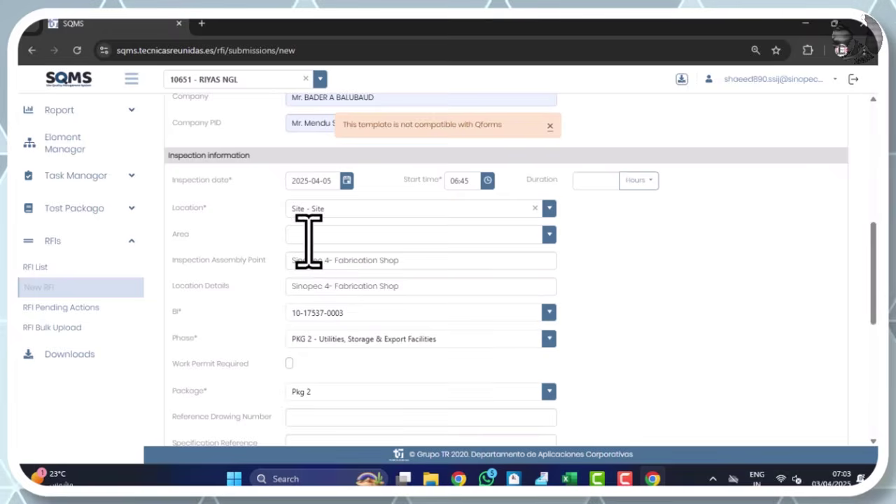
scroll(308, 241, up, 3)
scroll(502, 268, up, 7)
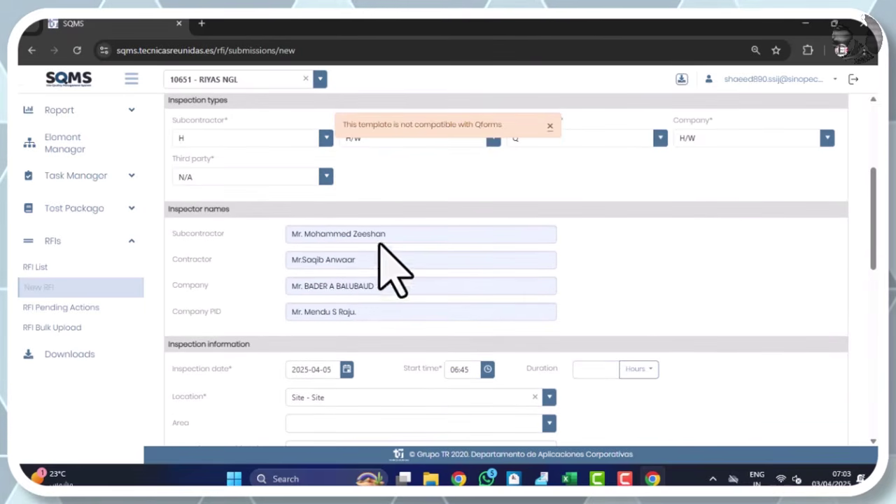
scroll(420, 259, down, 15)
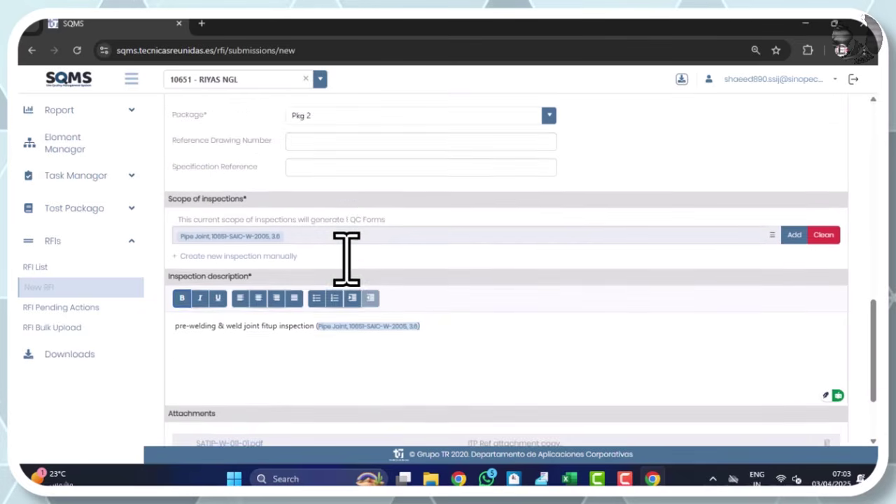
scroll(336, 269, up, 3)
scroll(346, 254, down, 3)
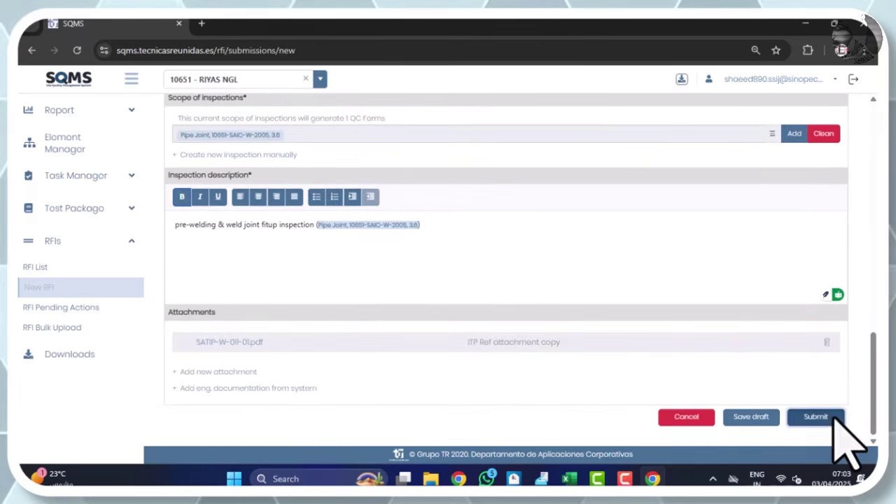
- Submit the completed RFI and confirm the submission
click(818, 418)
click(368, 317)
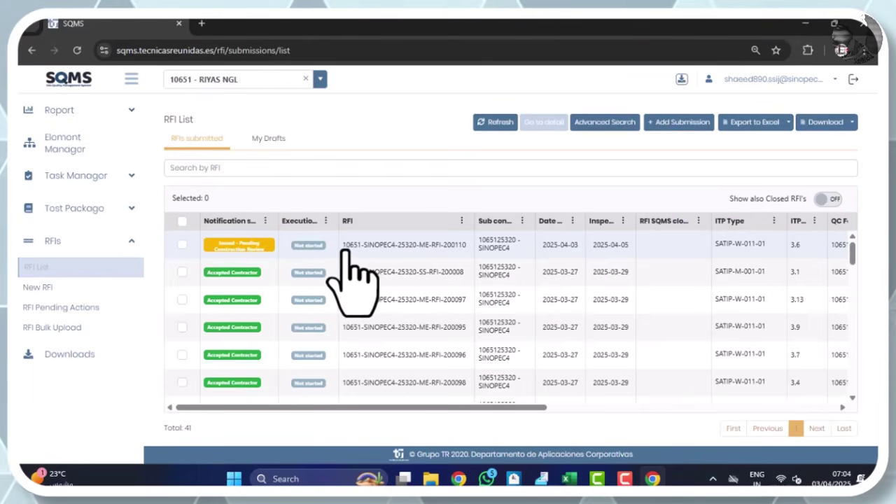
- Copy the new RFI's number from the RFI list into the first entry's SubCon RFI No. cell in the Excel log and save the workbook
drag(344, 246, 465, 257)
key(ctrl+c)
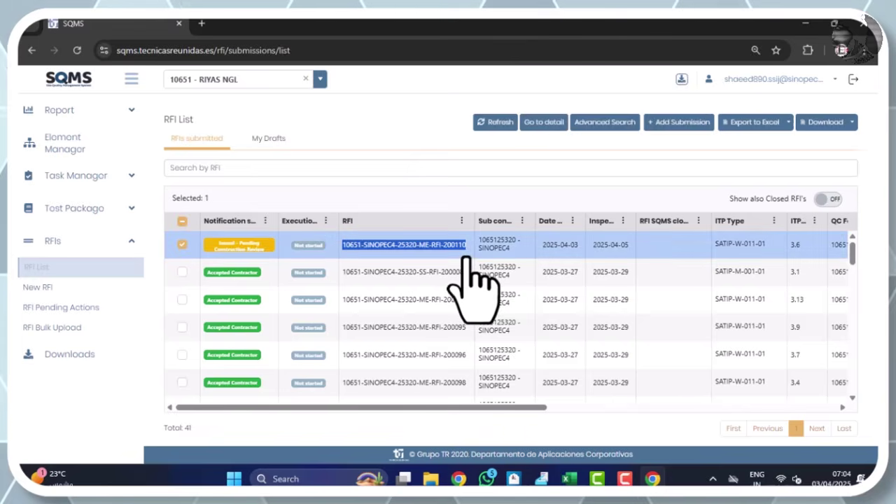
key(alt+Tab)
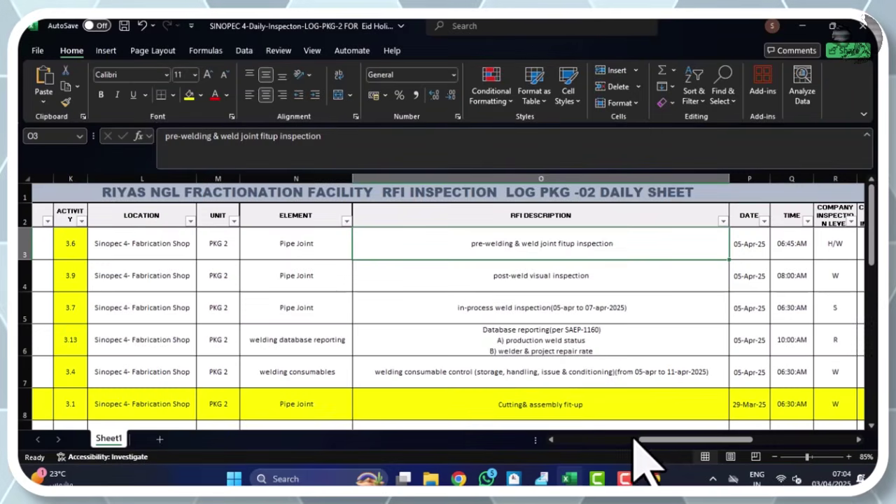
drag(634, 441, 549, 455)
double_click(364, 243)
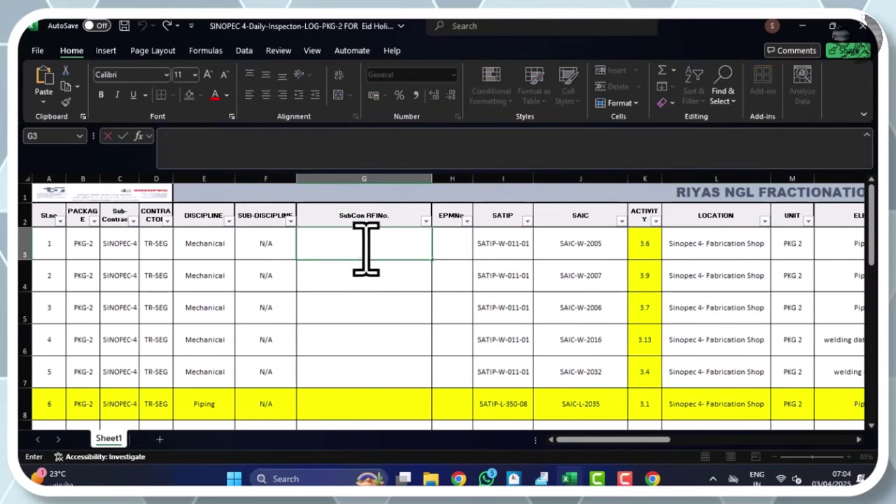
key(ctrl+v)
key(Return)
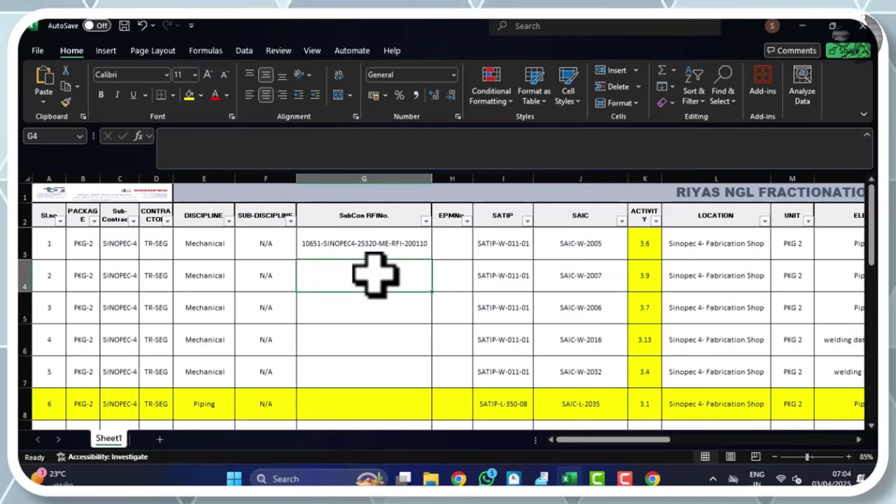
key(ctrl+s)
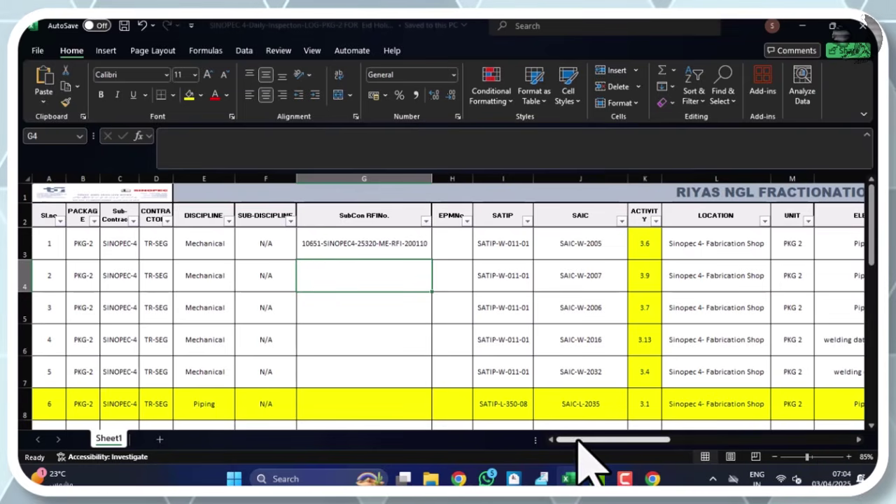
drag(581, 440, 557, 443)
click(372, 338)
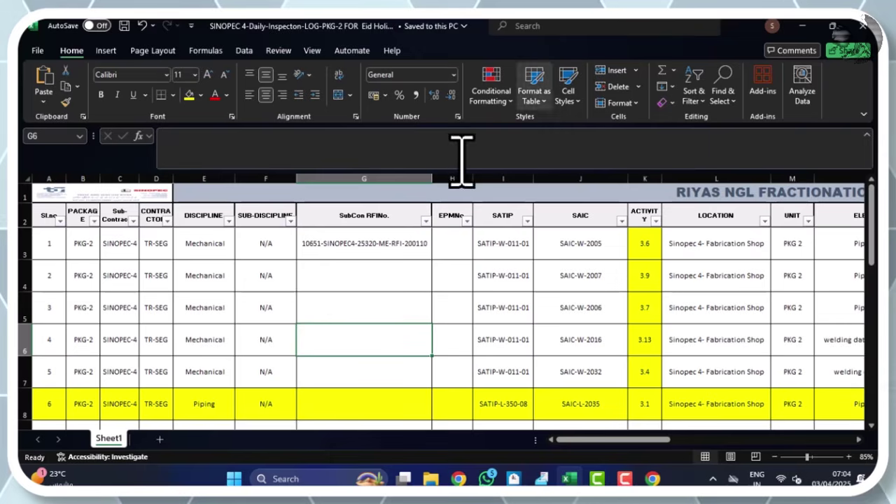
scroll(505, 339, down, 1)
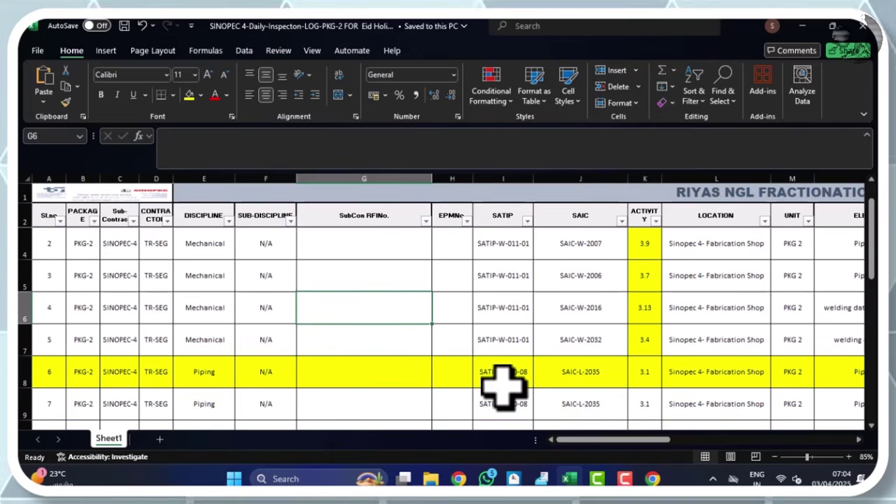
scroll(503, 389, down, 2)
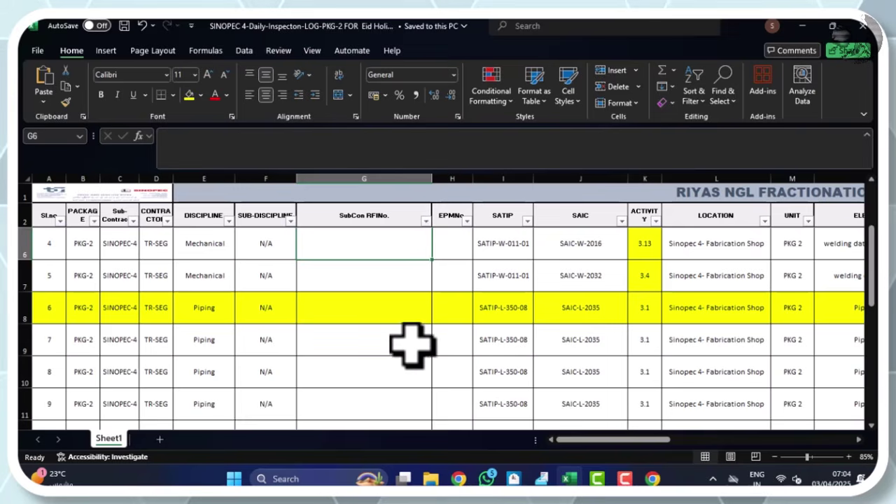
scroll(410, 344, up, 1)
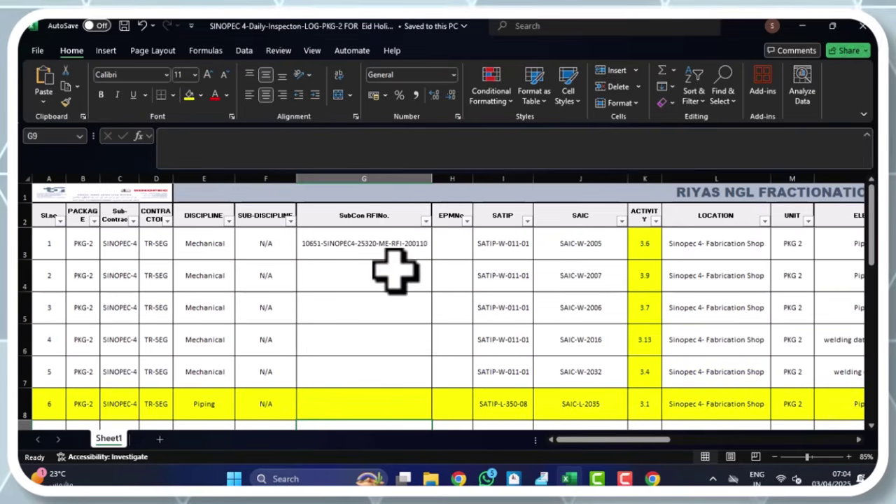